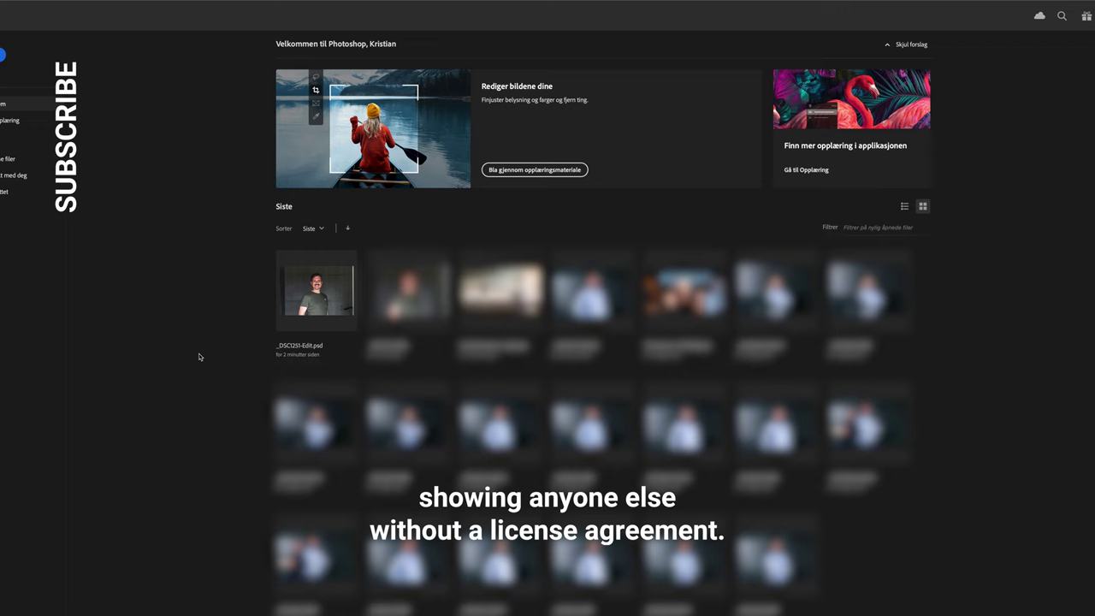
Step: Open the _DSC1251-Edit portrait and delete layers Lag 1 and Lag 2, leaving only Bakgrunn
click(317, 298)
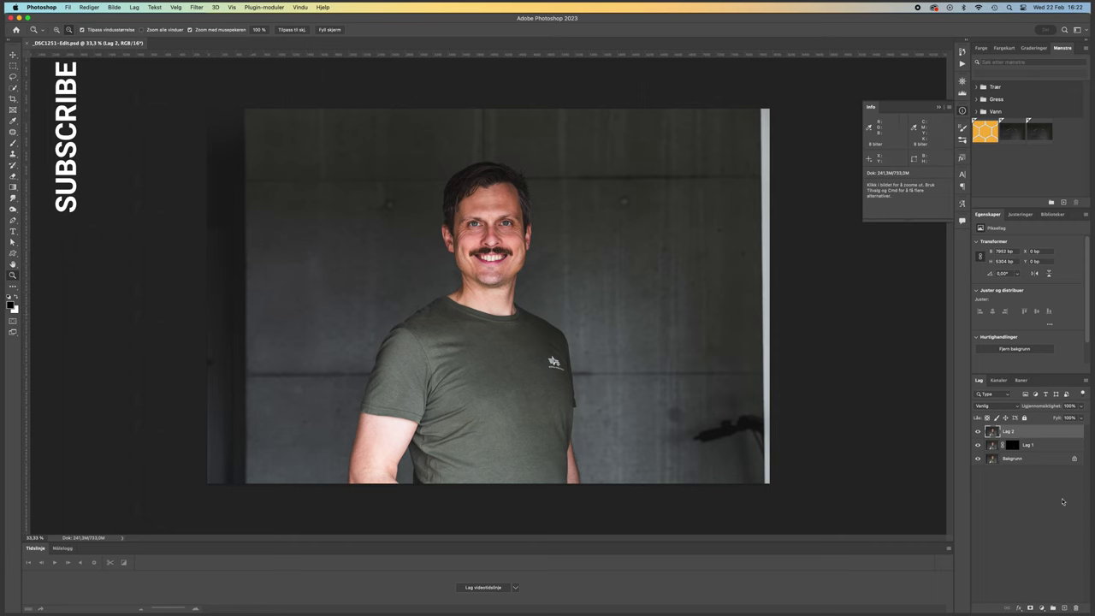
click(1031, 446)
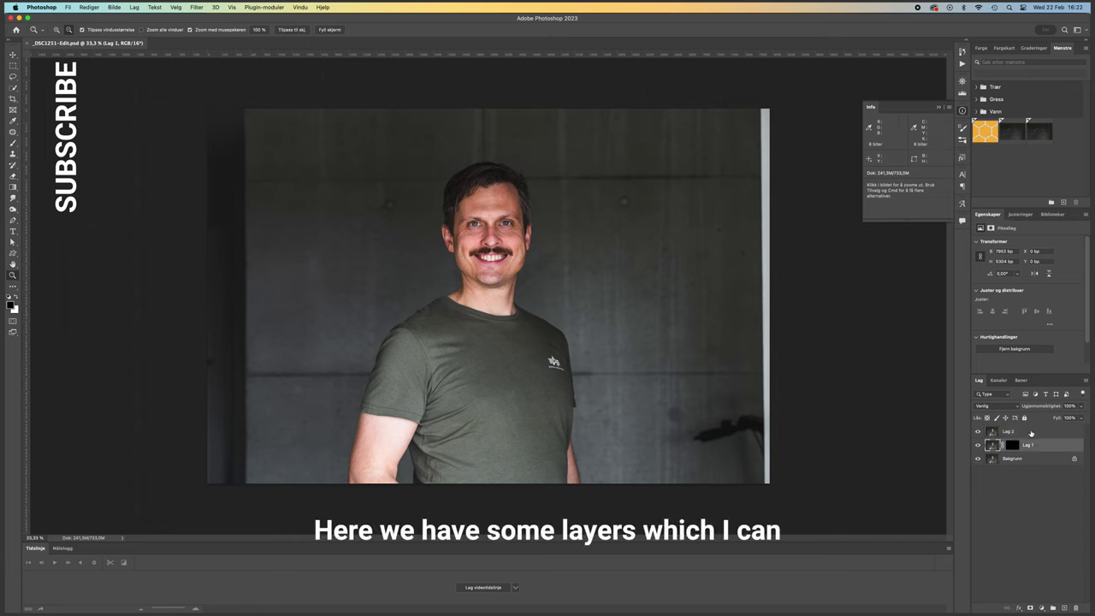
shift+click(1030, 433)
drag(1045, 445, 1076, 606)
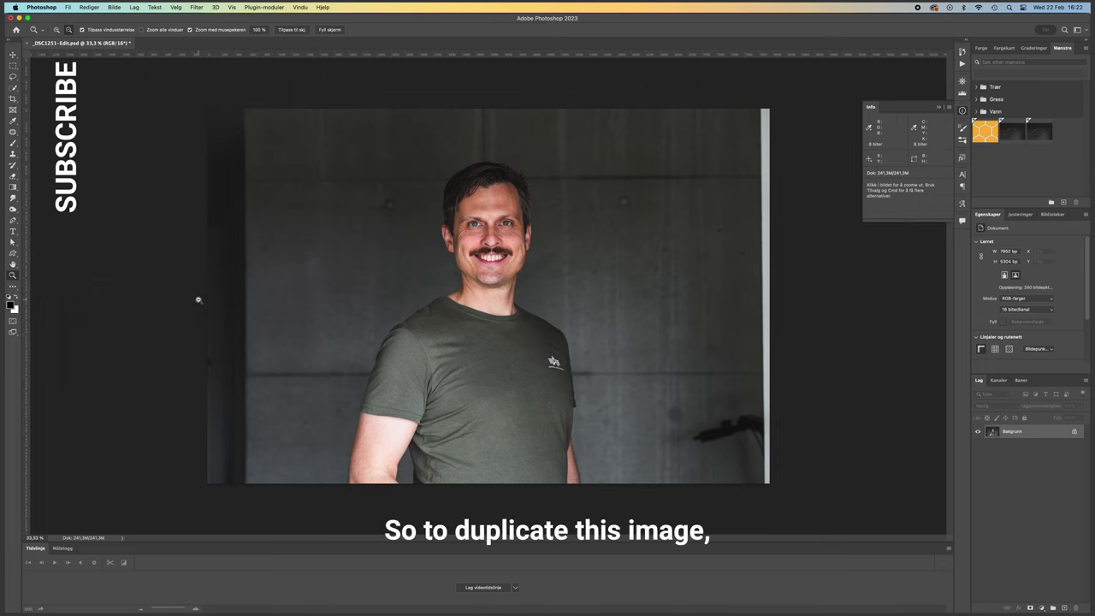
Step: Duplicate Bakgrunn into a layer named 'Dust and scratches', then hide it and select Bakgrunn
key(super+j)
double_click(1014, 433)
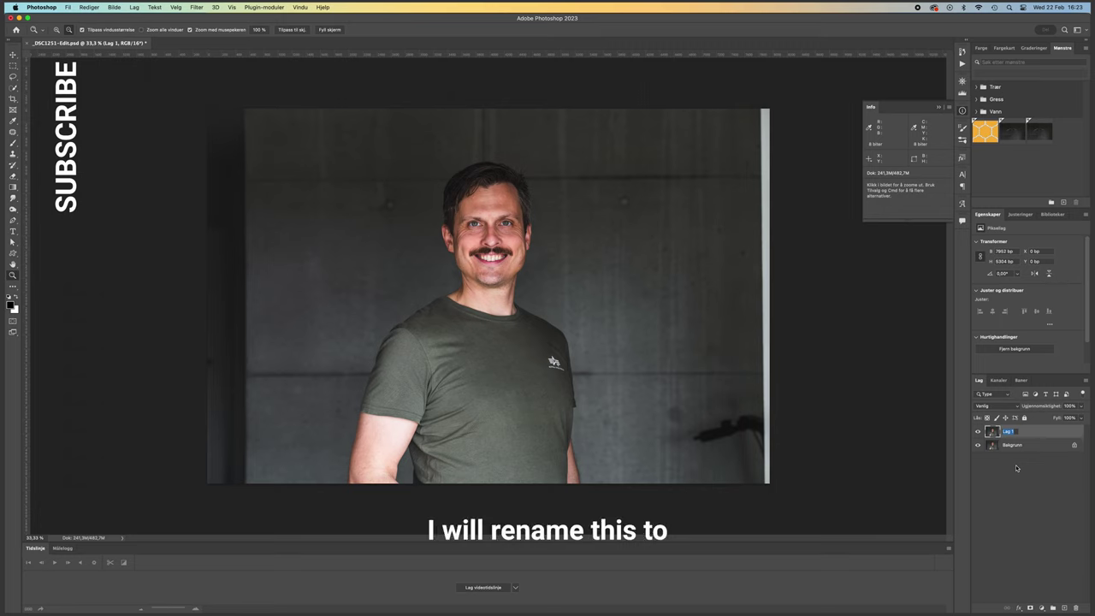
text(Dust)
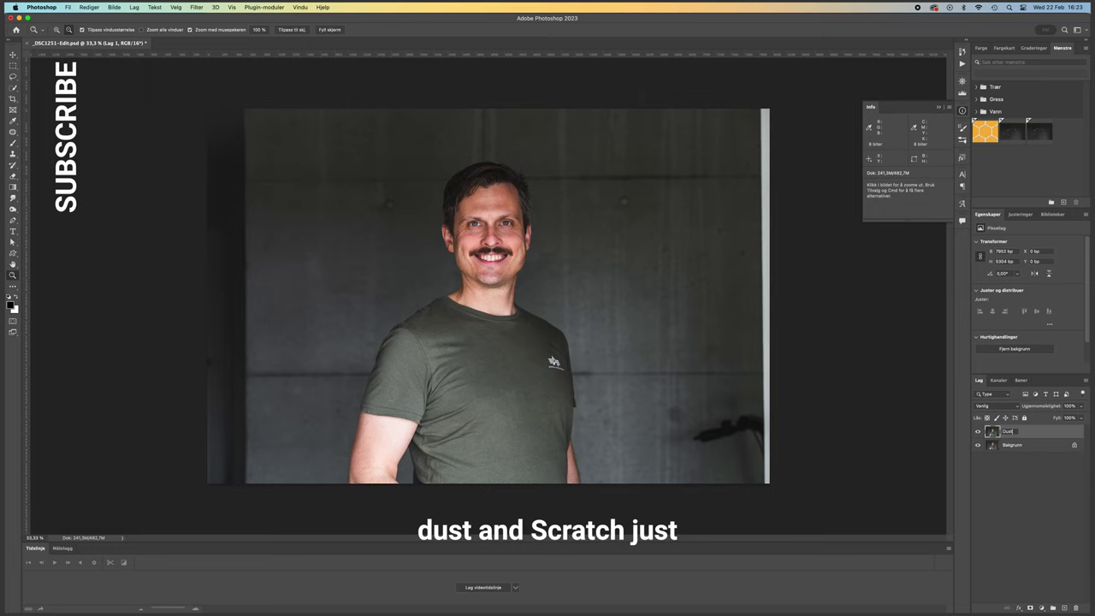
text( and scratches)
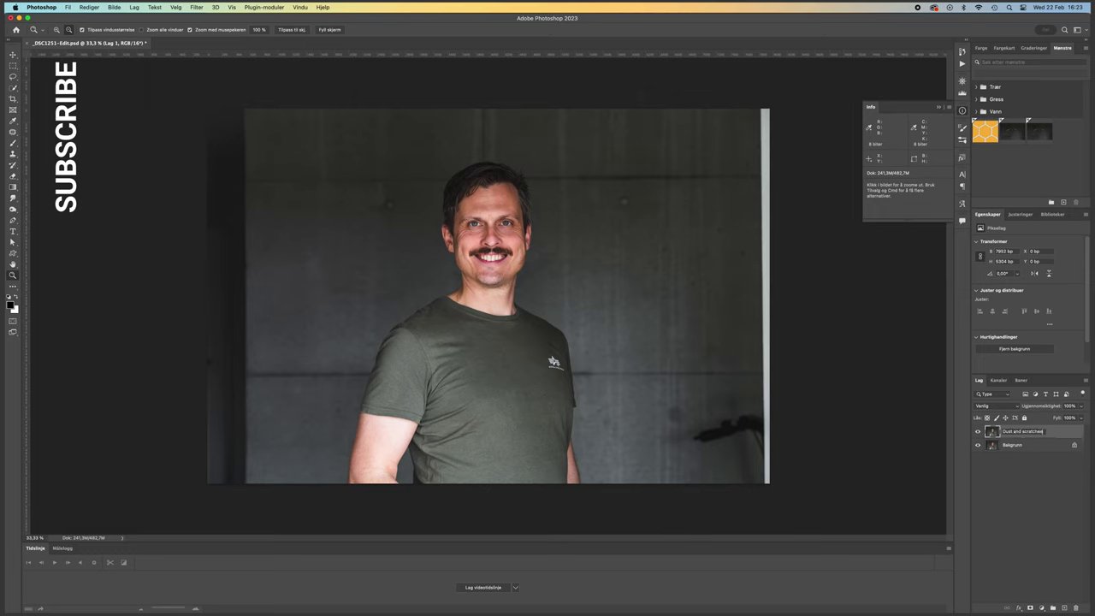
key(Return)
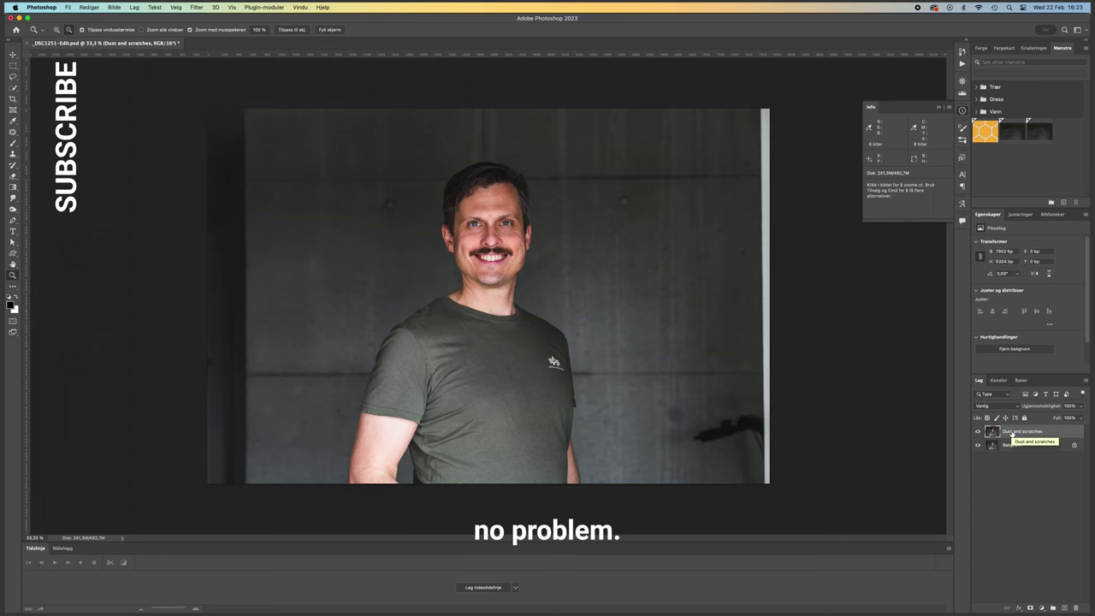
click(978, 432)
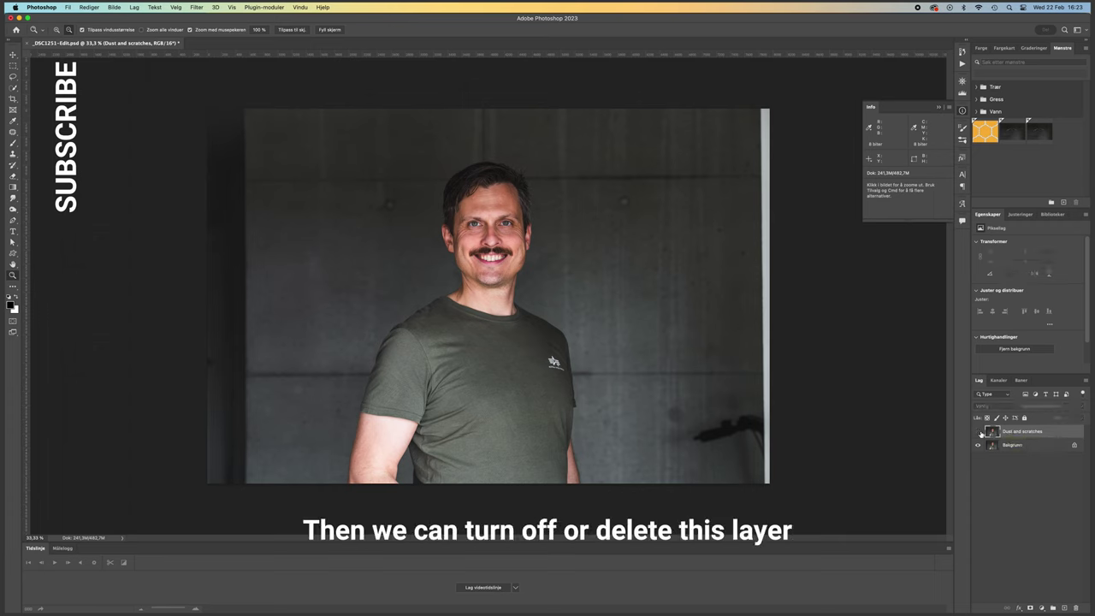
click(989, 446)
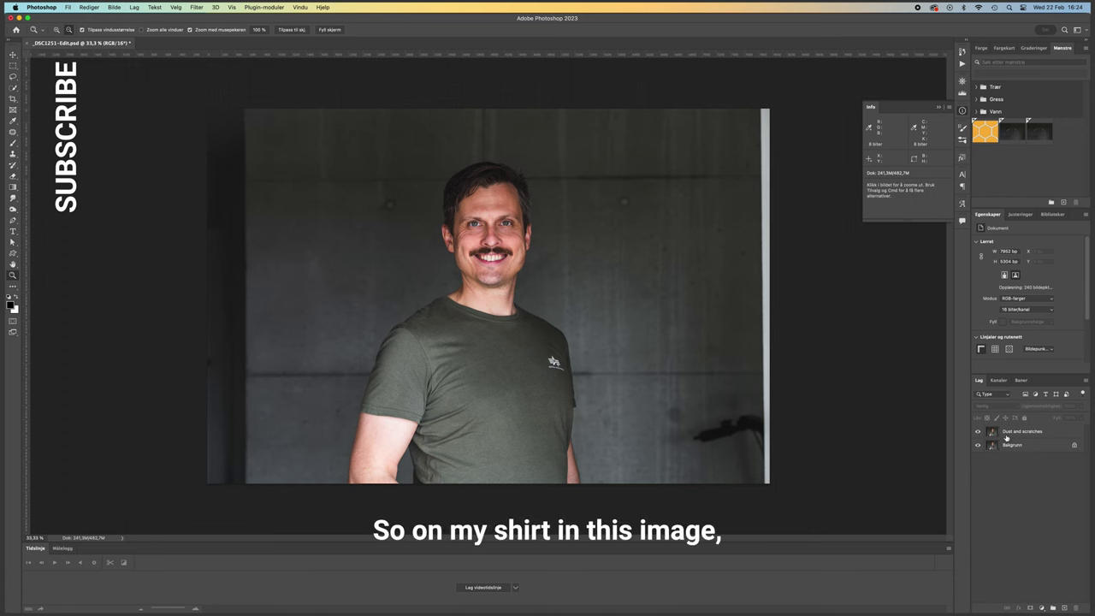
Step: Select the Dust and scratches layer and scroll around the shirt to inspect it
click(1012, 432)
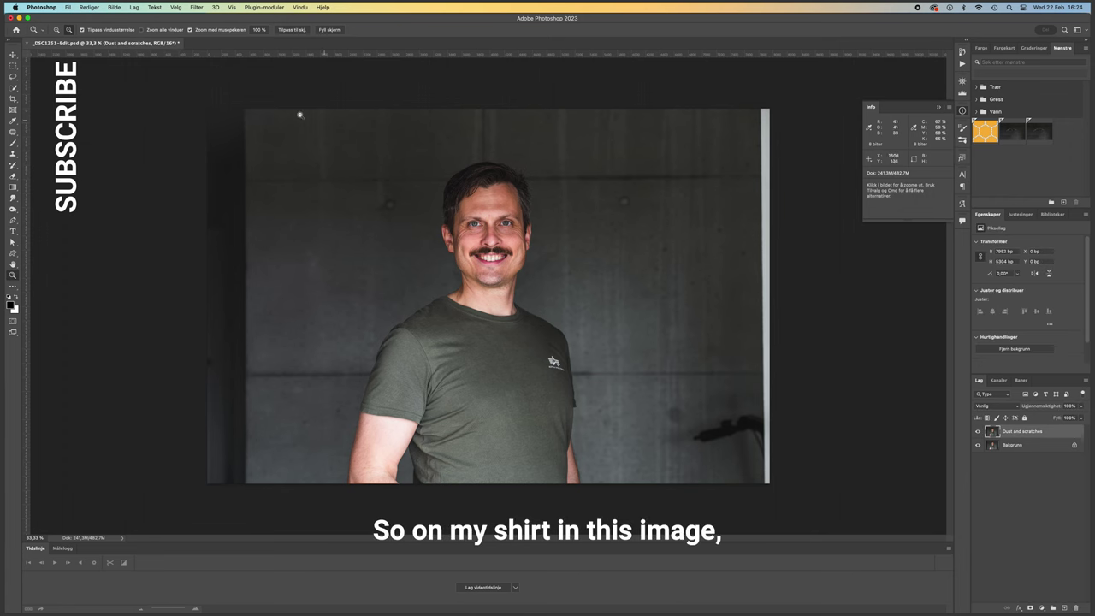
scroll(562, 366, up, 3)
scroll(562, 365, up, 2)
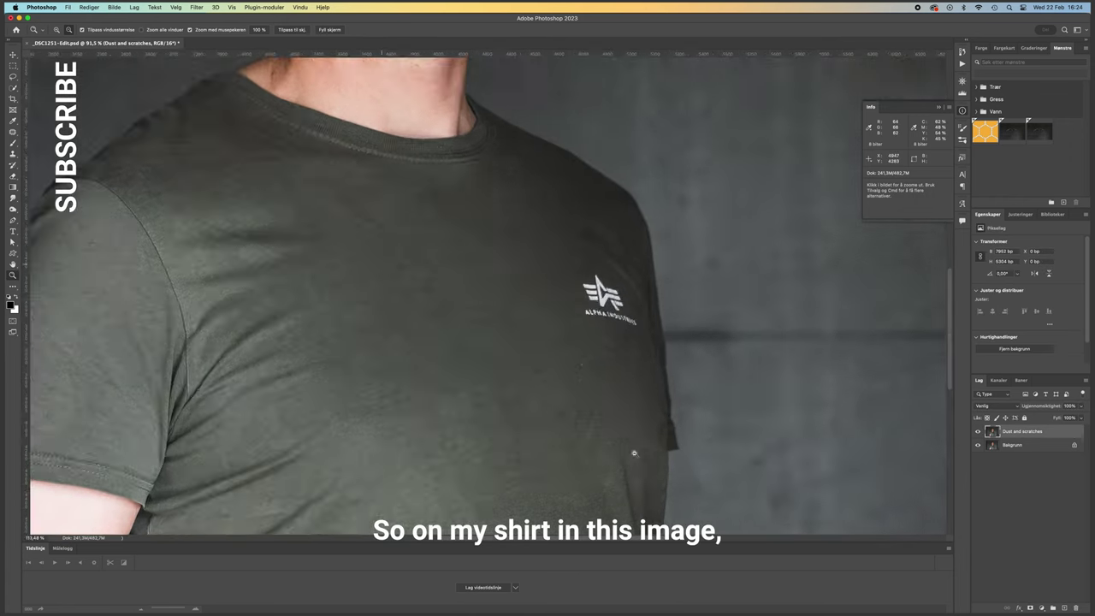
scroll(616, 381, up, 3)
scroll(605, 383, down, 1)
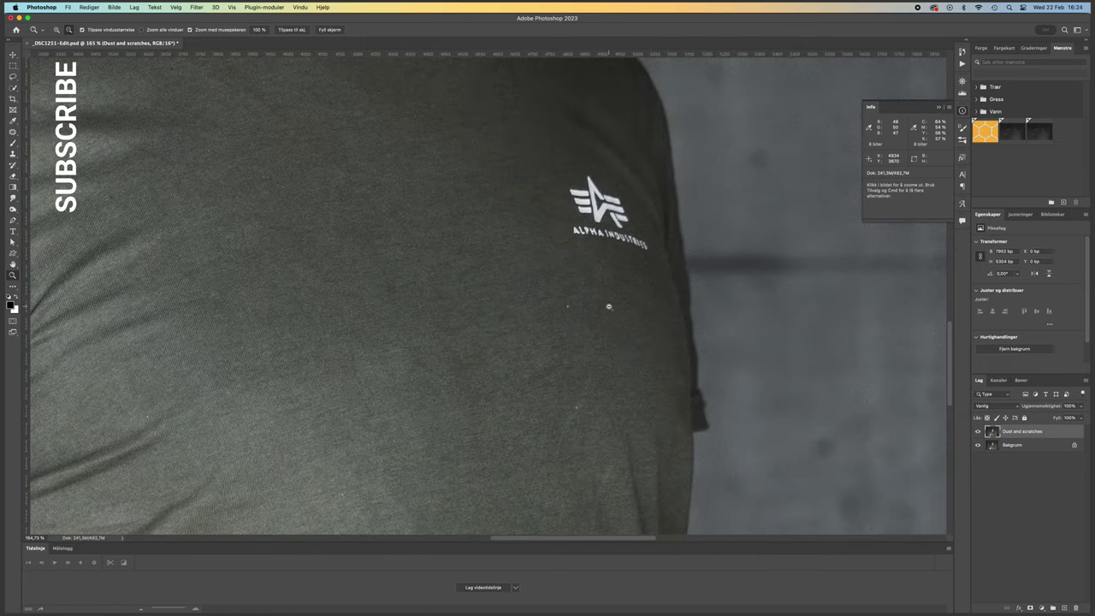
scroll(584, 304, down, 3)
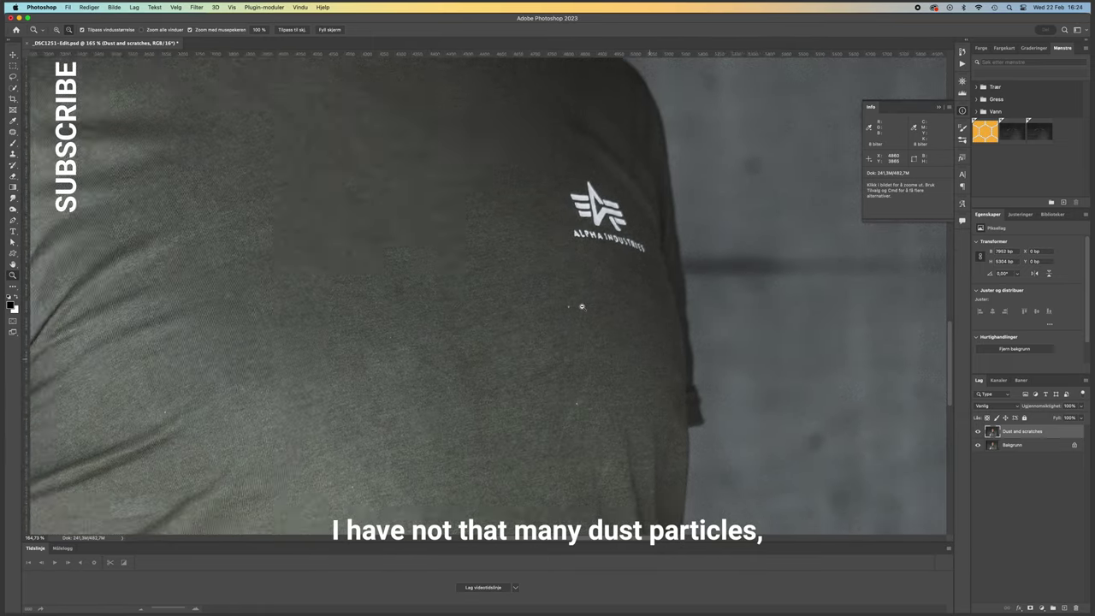
scroll(605, 305, up, 2)
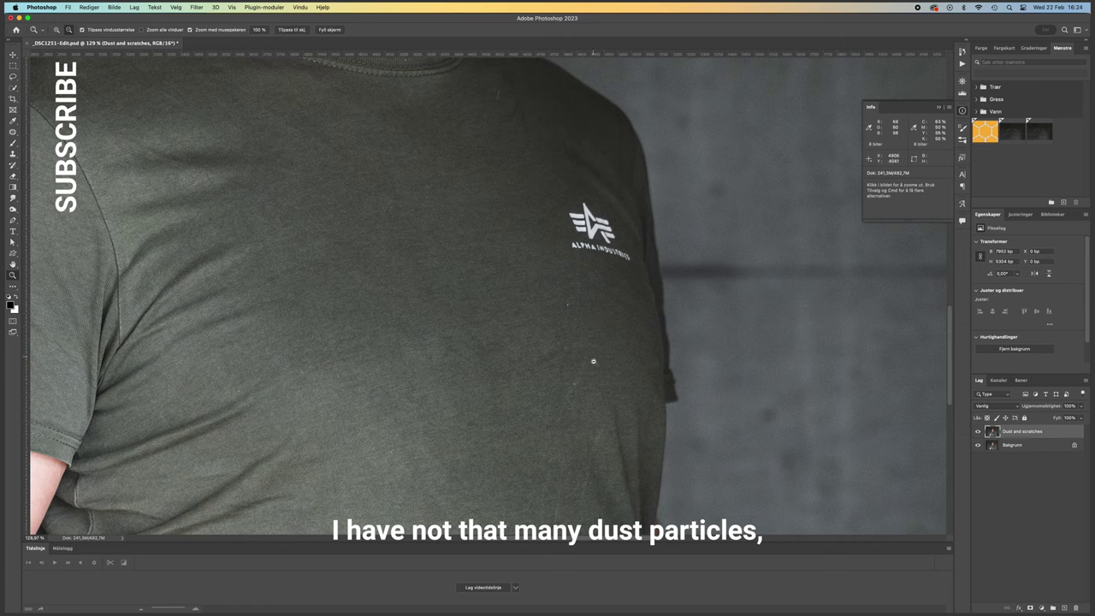
scroll(592, 383, down, 1)
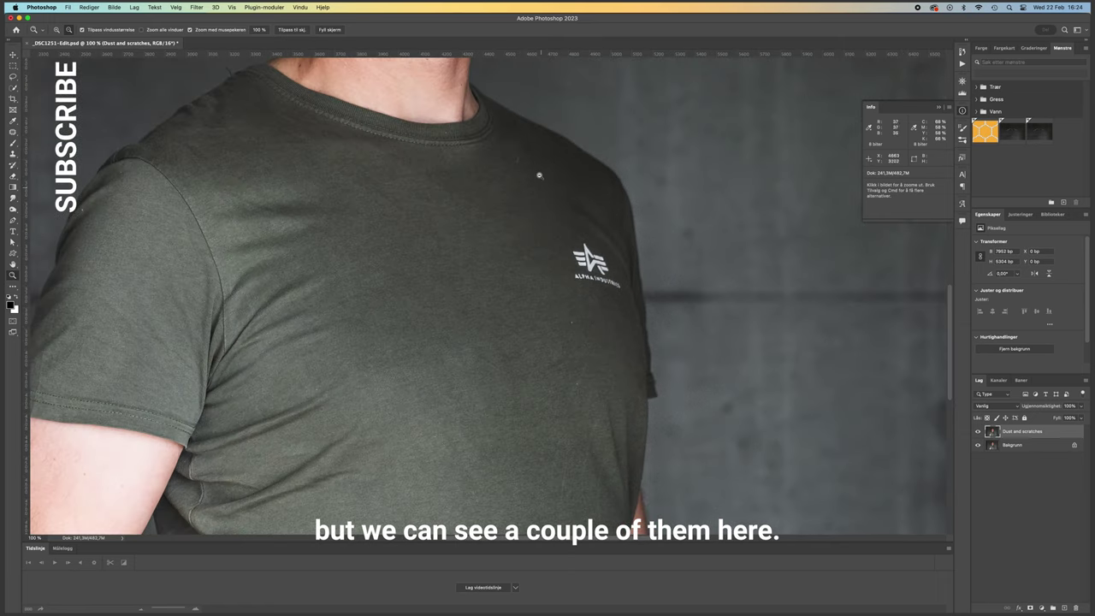
scroll(540, 159, up, 2)
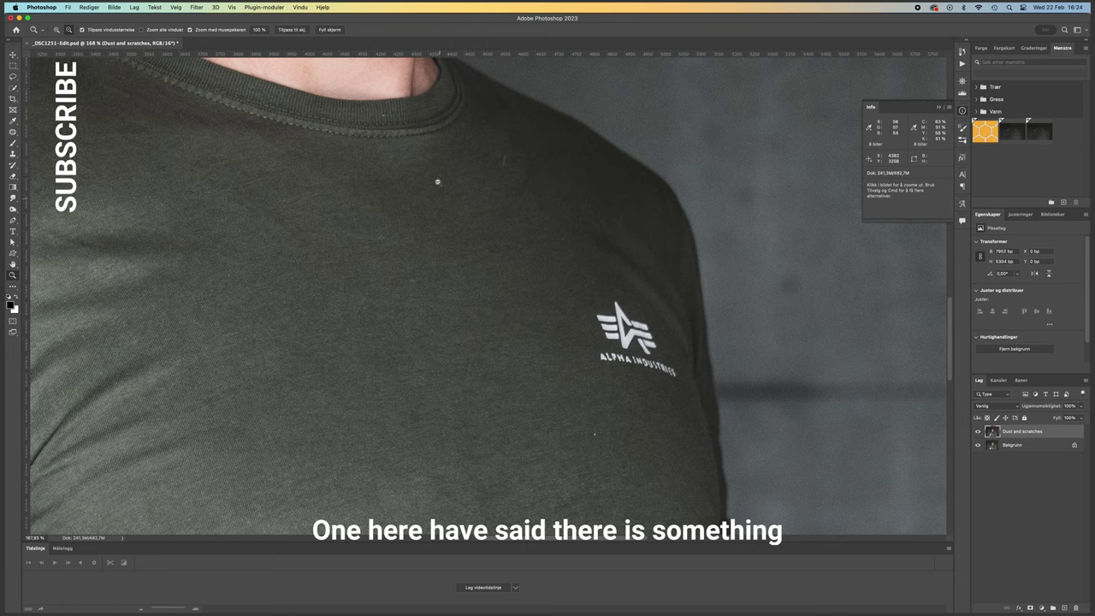
scroll(465, 210, left, 10)
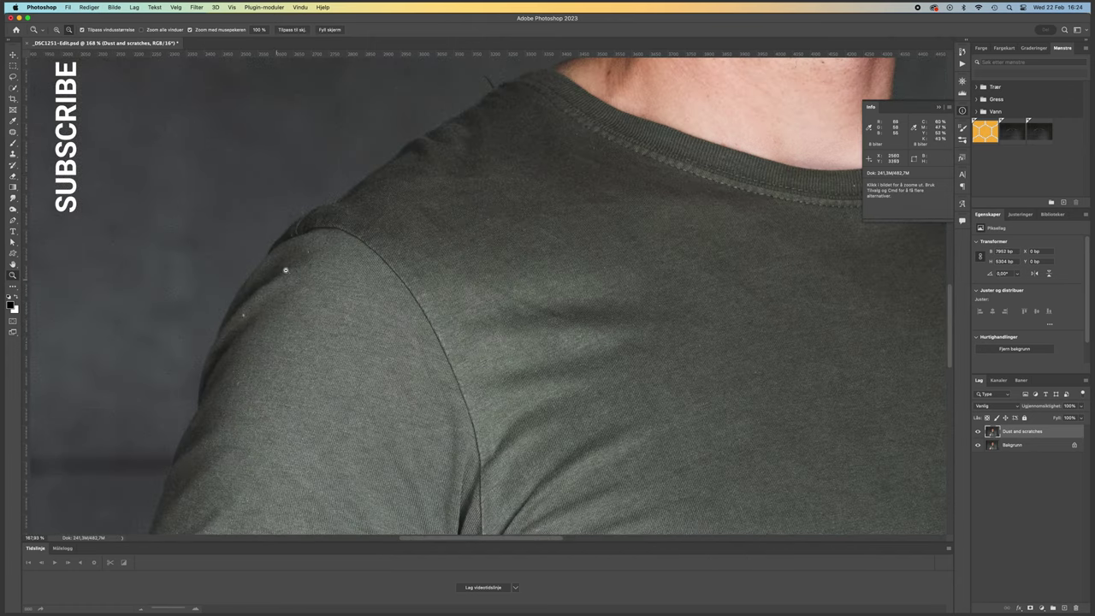
scroll(428, 286, down, 5)
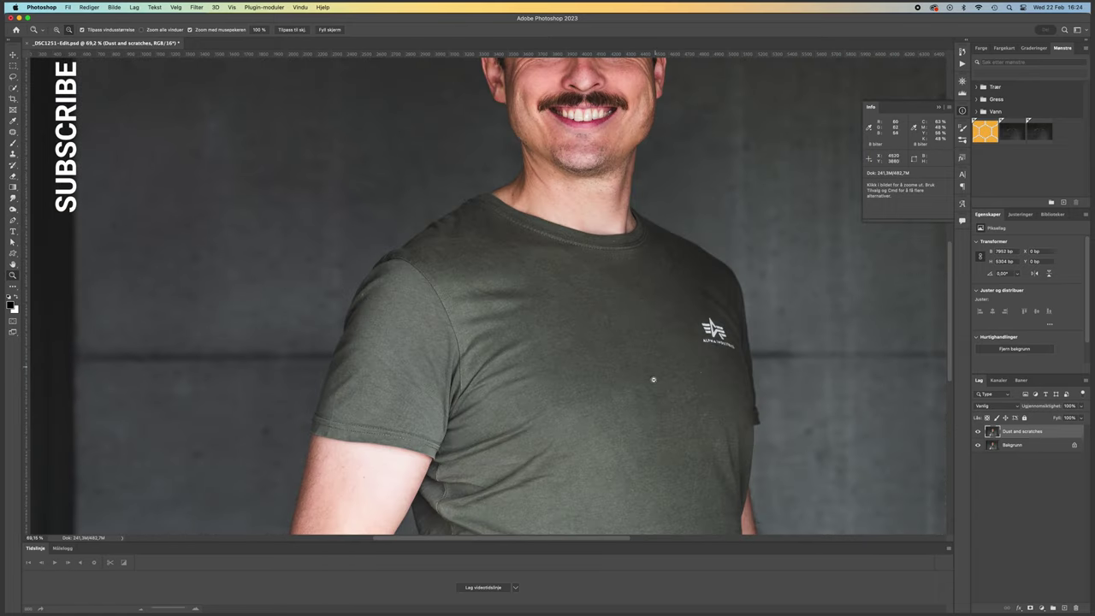
scroll(599, 306, up, 5)
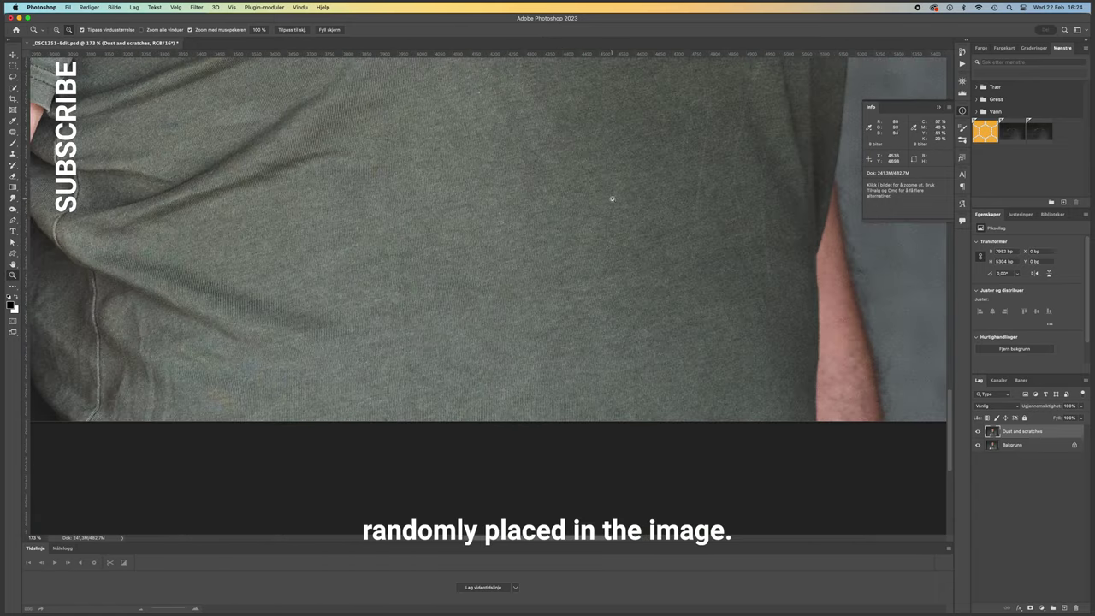
Step: Zoom in close on the white dust specks around and below the shirt logo
drag(615, 203, 592, 210)
drag(551, 147, 524, 385)
click(523, 385)
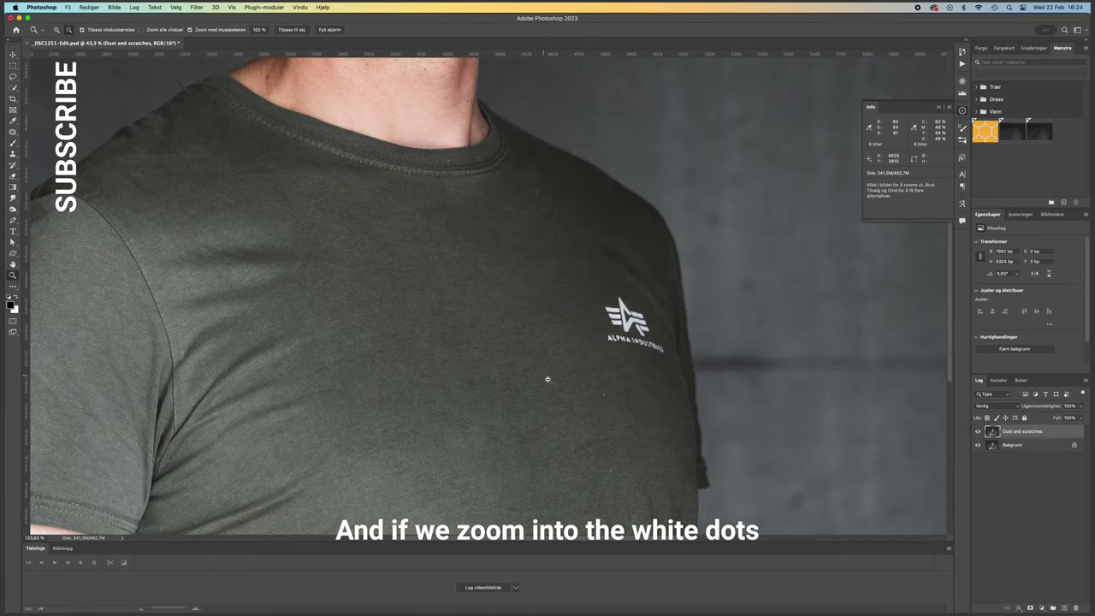
click(615, 398)
alt+click(652, 434)
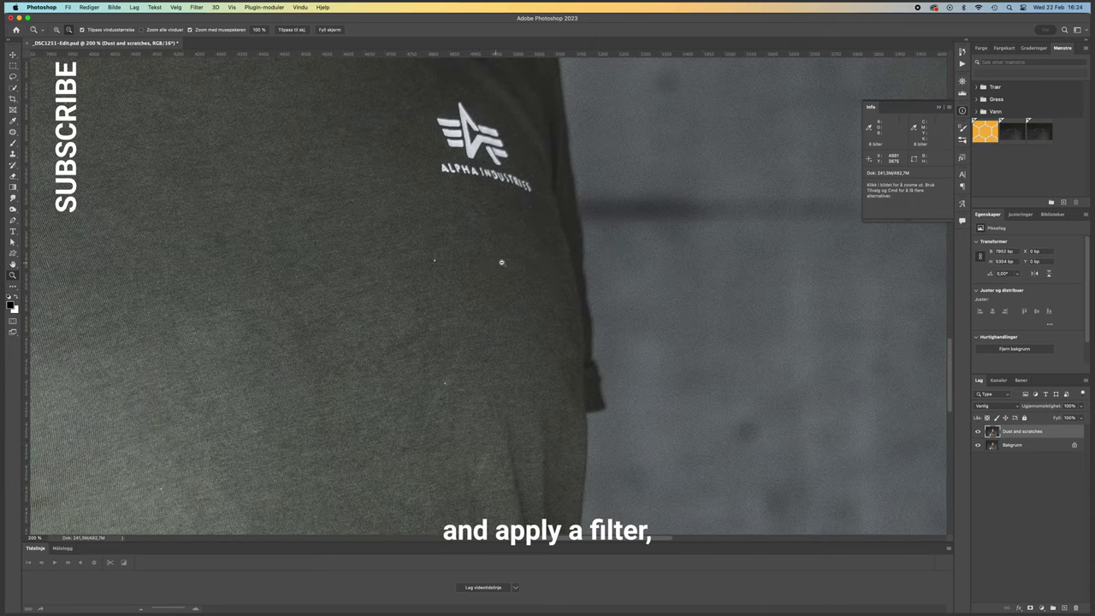
drag(501, 262, 516, 261)
Step: Open the Dust & Scratches (Fjern støv og riper) filter and preview radius 1, threshold 0
click(197, 8)
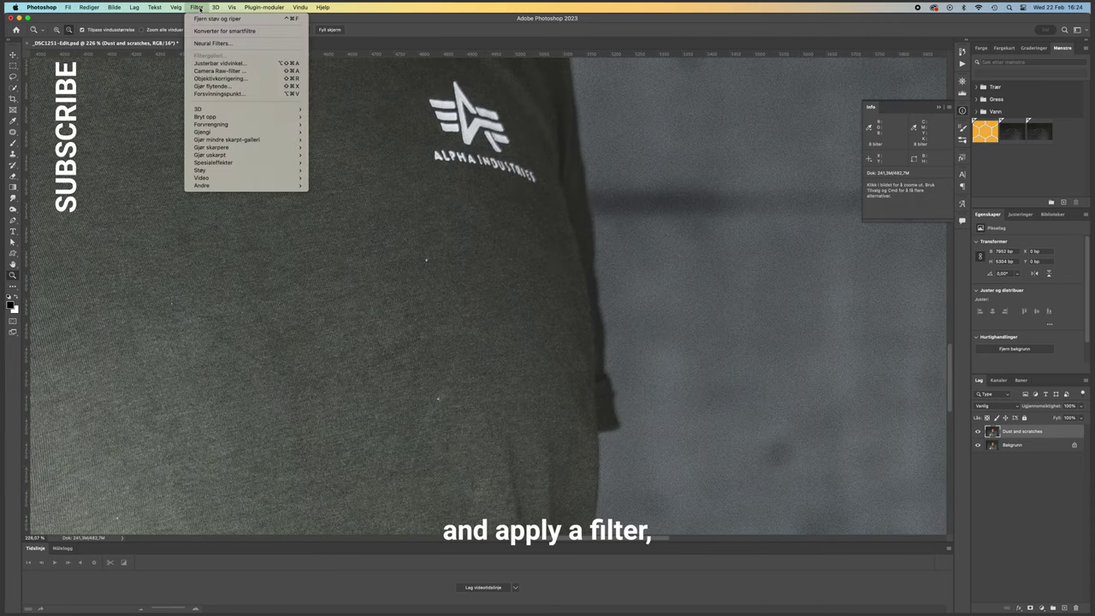
mouse_move(219, 172)
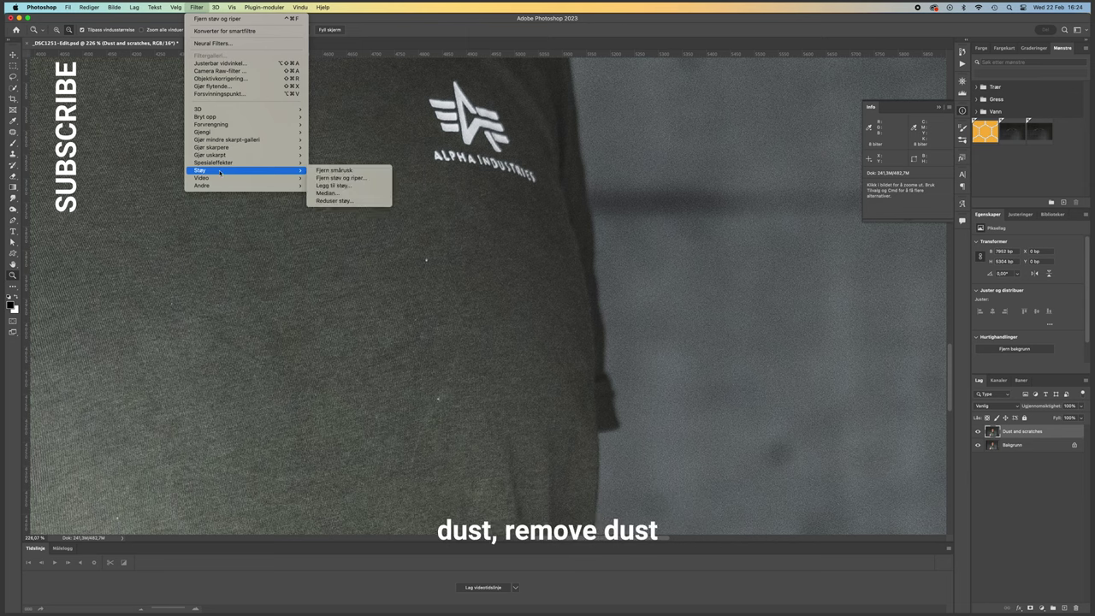
click(360, 180)
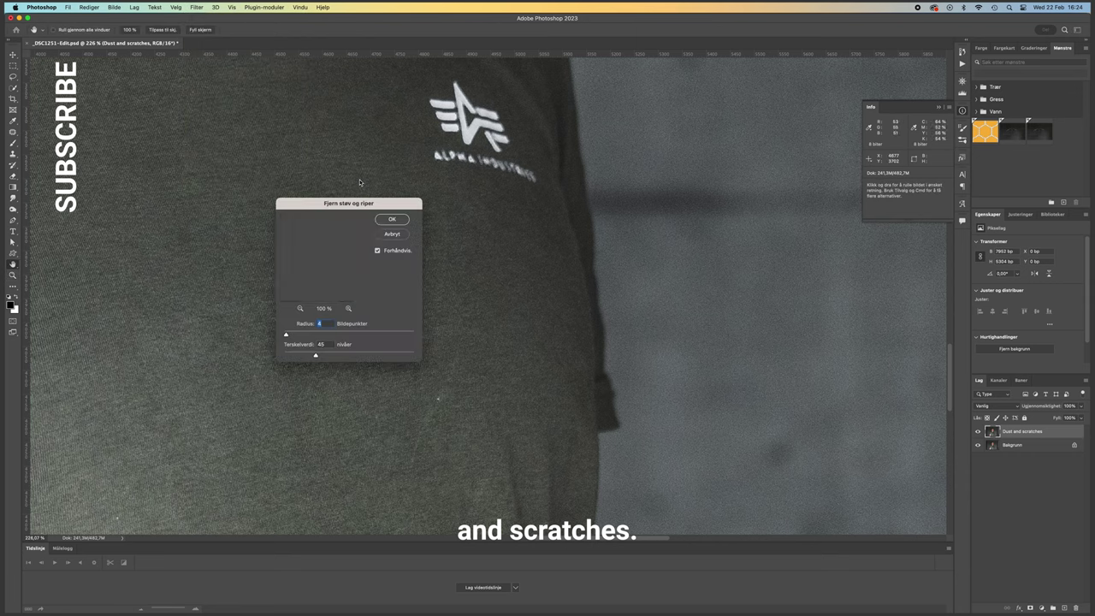
drag(359, 203, 616, 138)
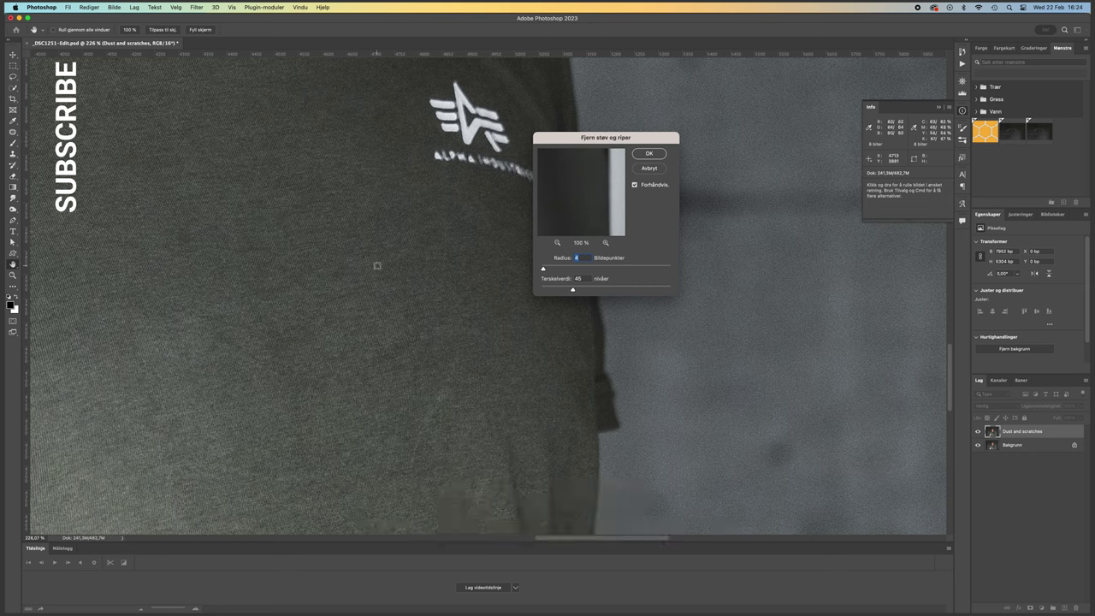
drag(542, 270, 514, 272)
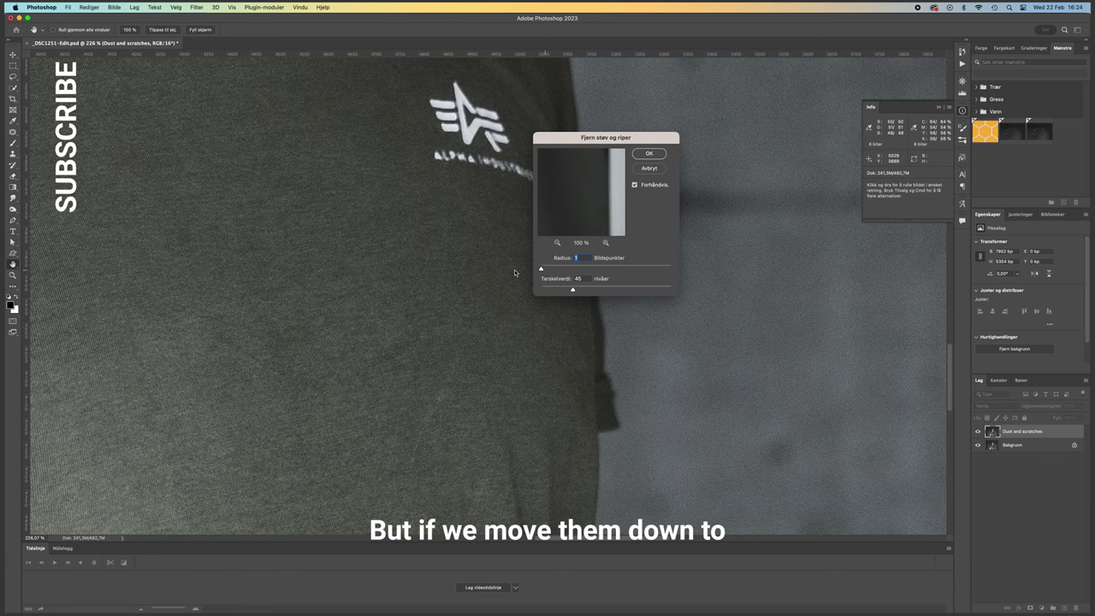
key(Tab)
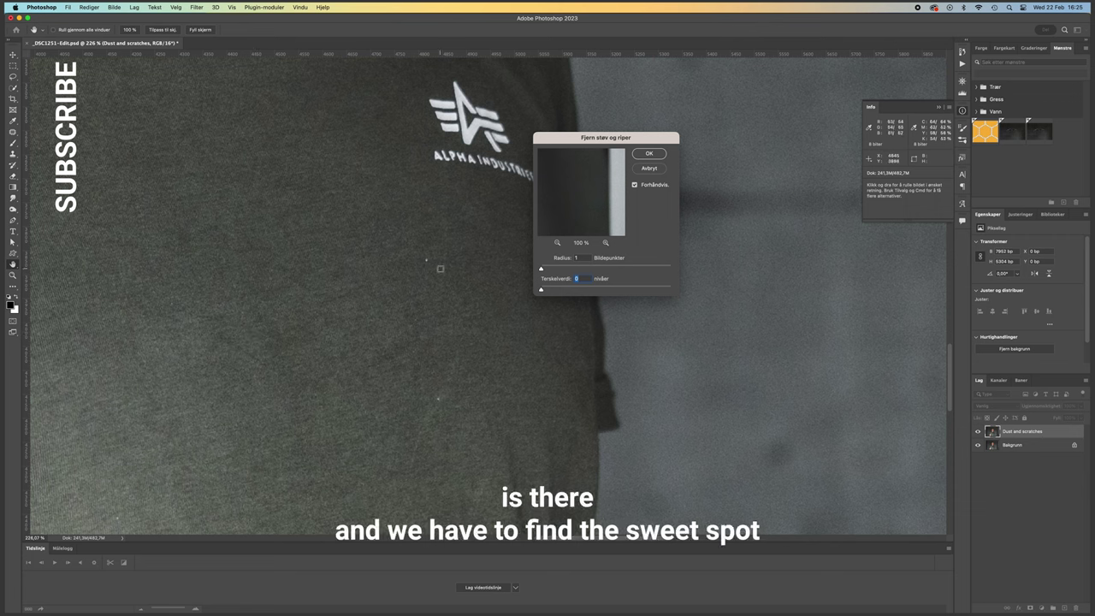
Step: Apply Dust & Scratches at radius 4 and threshold 30 after testing higher threshold values
double_click(574, 257)
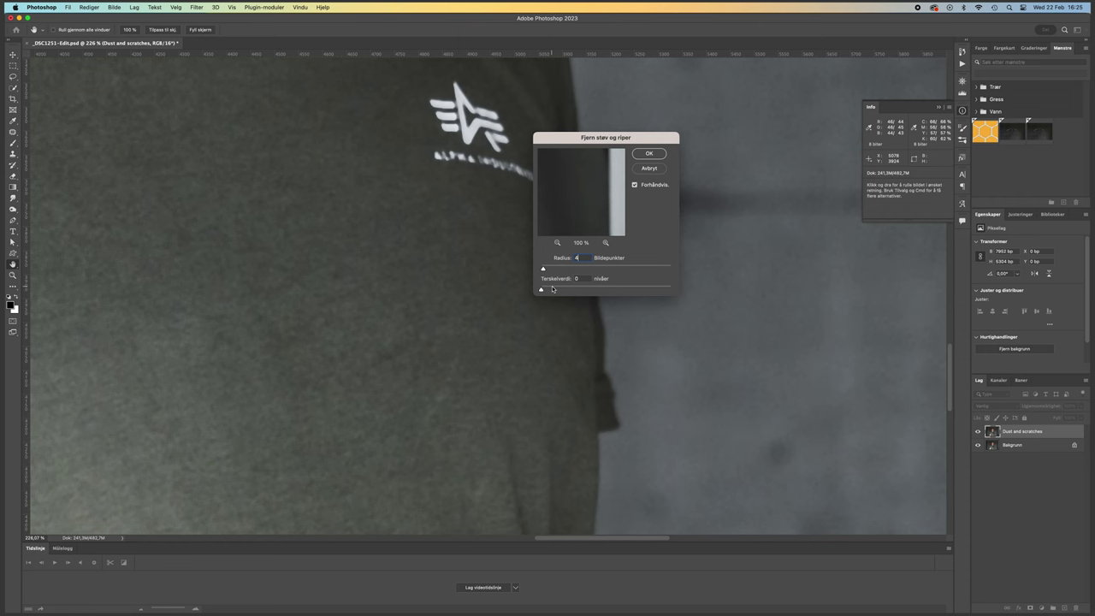
drag(553, 289, 561, 289)
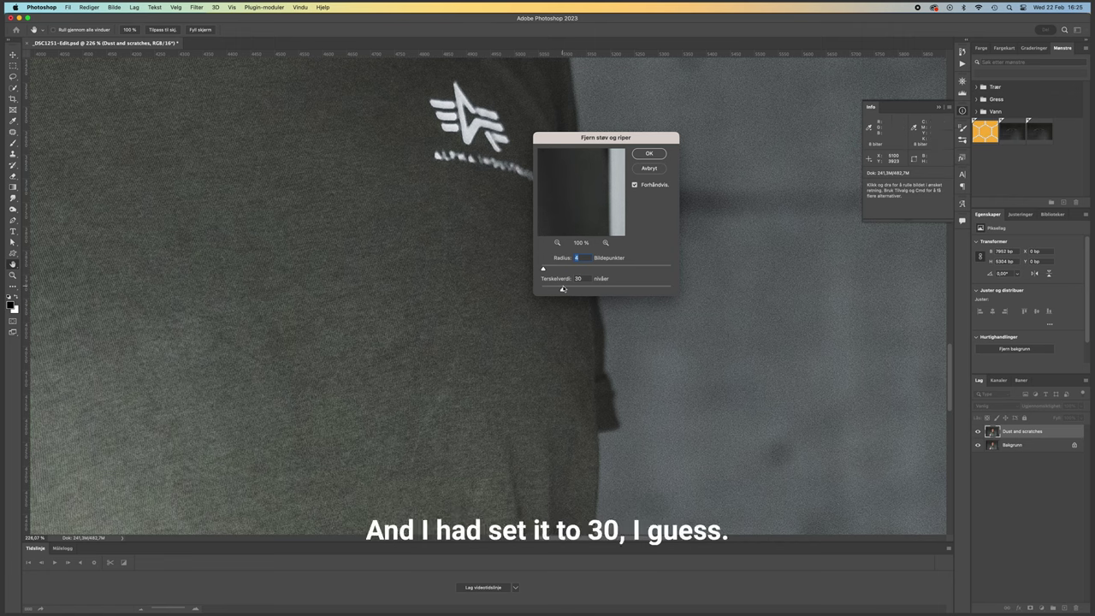
click(562, 289)
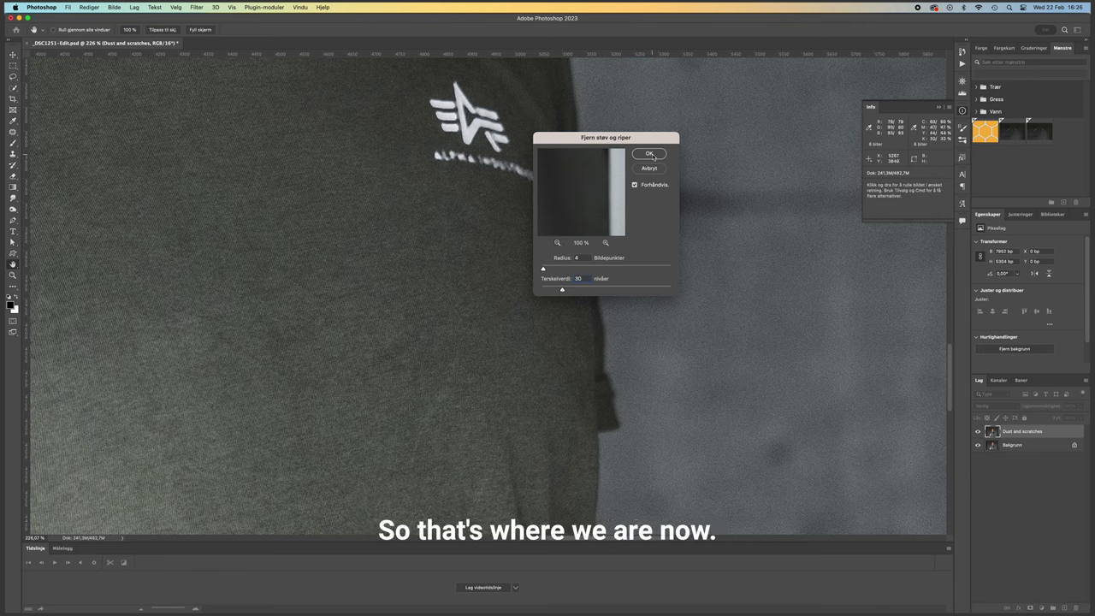
drag(663, 289, 687, 288)
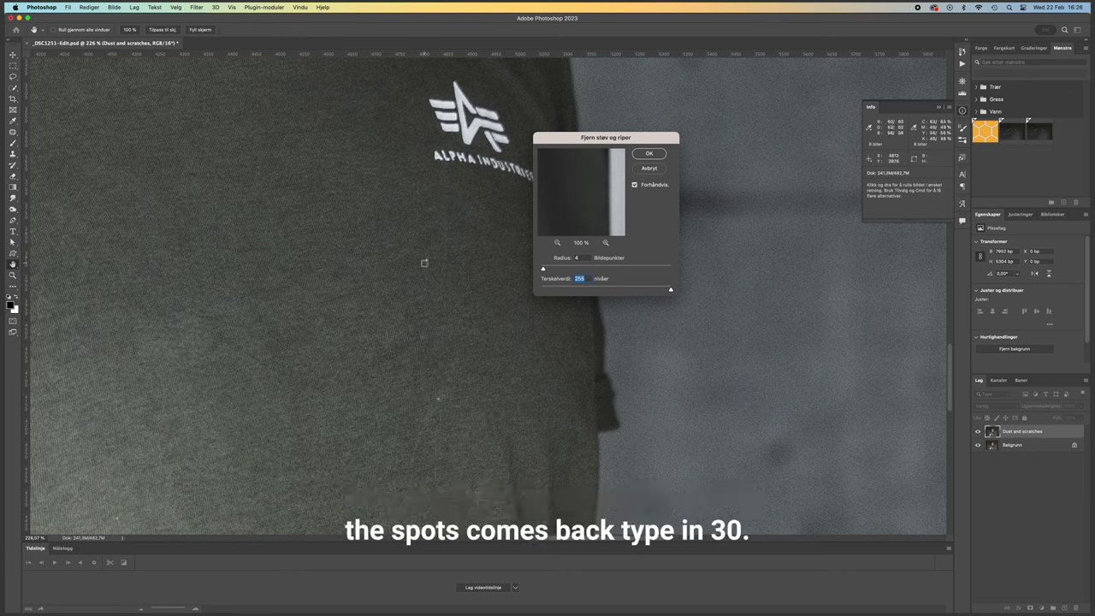
text(30)
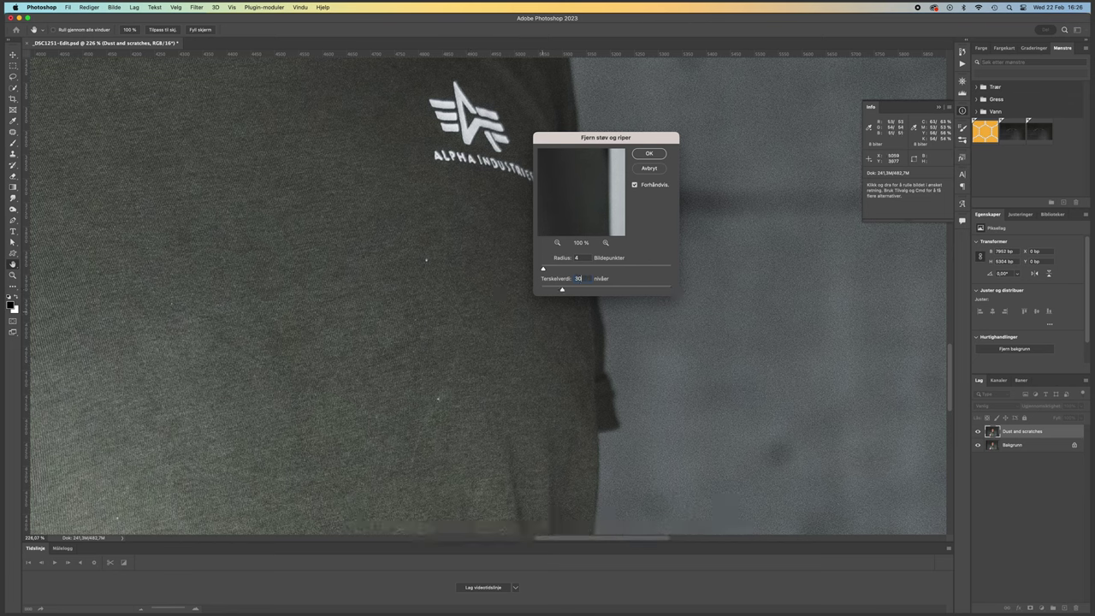
key(Return)
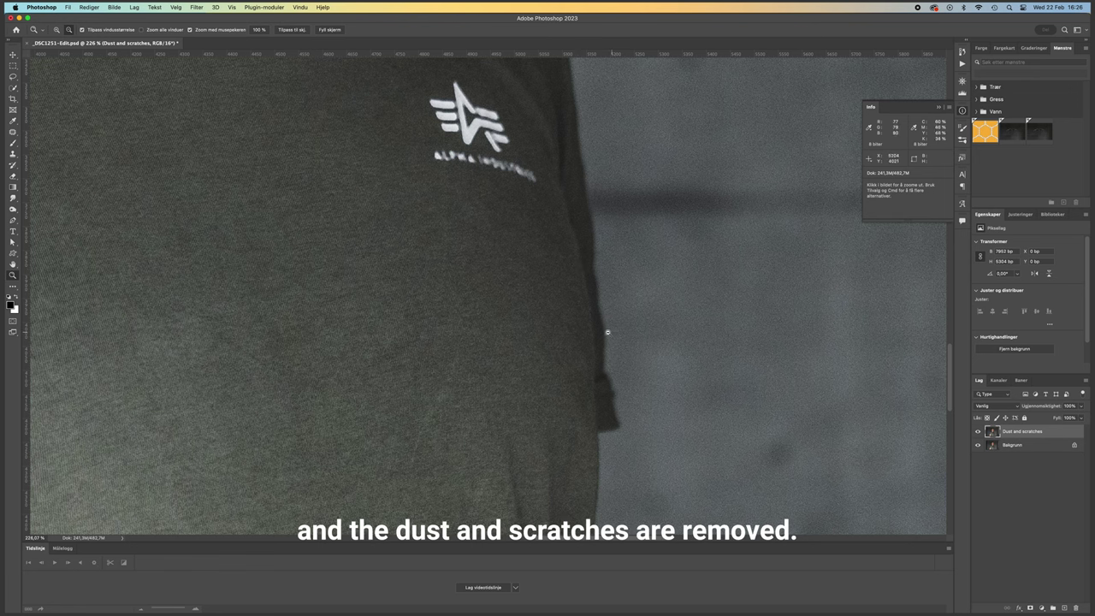
Step: Zoom out to the face and toggle the Dust and scratches layer off and on twice to compare
drag(607, 332, 567, 330)
scroll(567, 330, up, 2)
drag(486, 180, 863, 384)
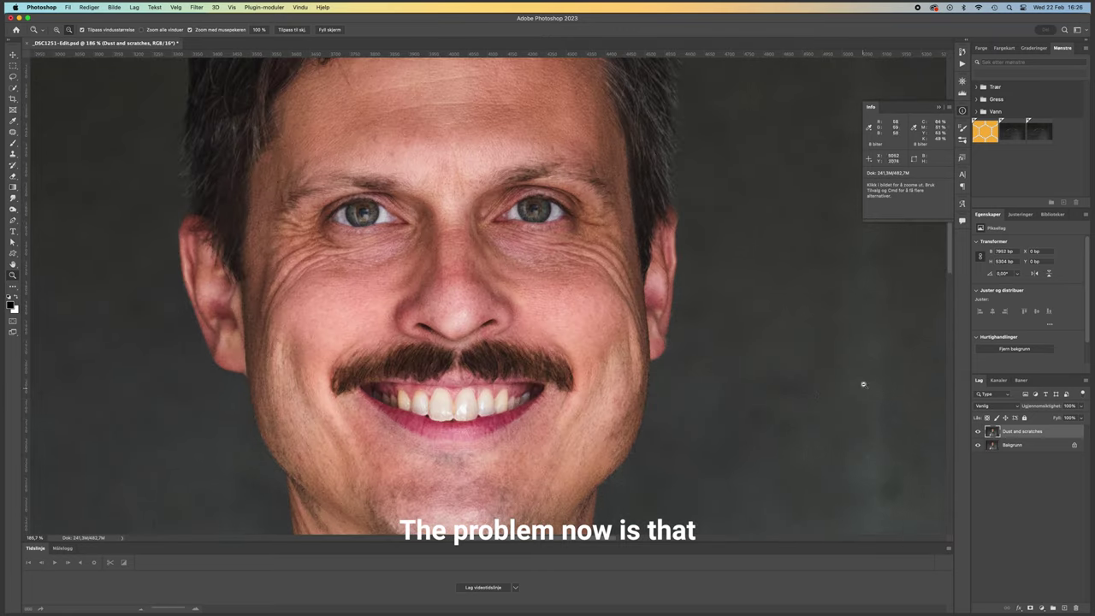
click(978, 432)
click(978, 432)
click(978, 432)
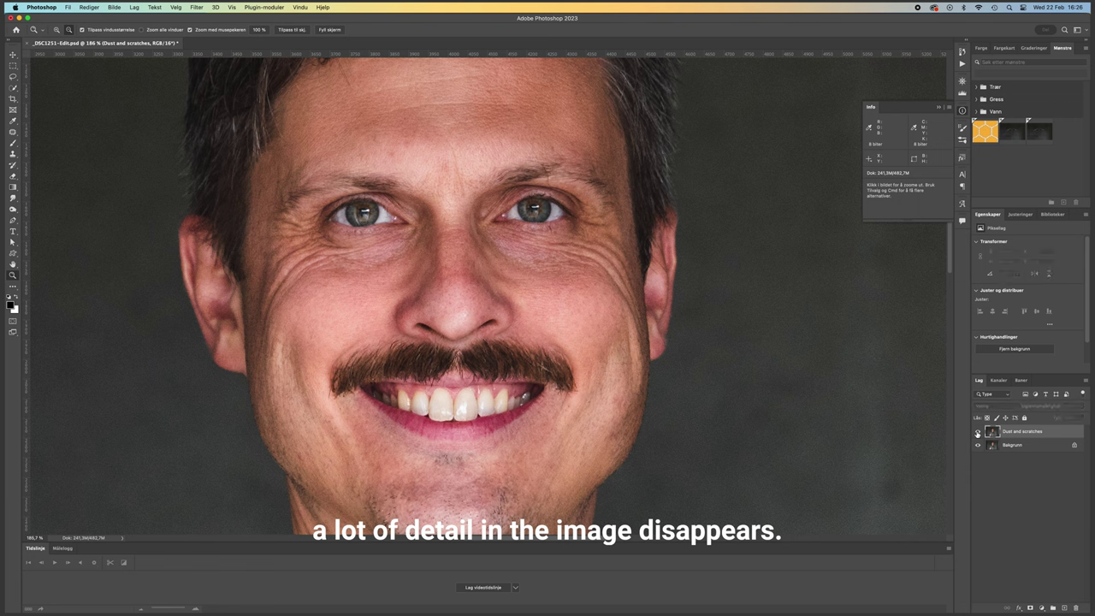
click(977, 432)
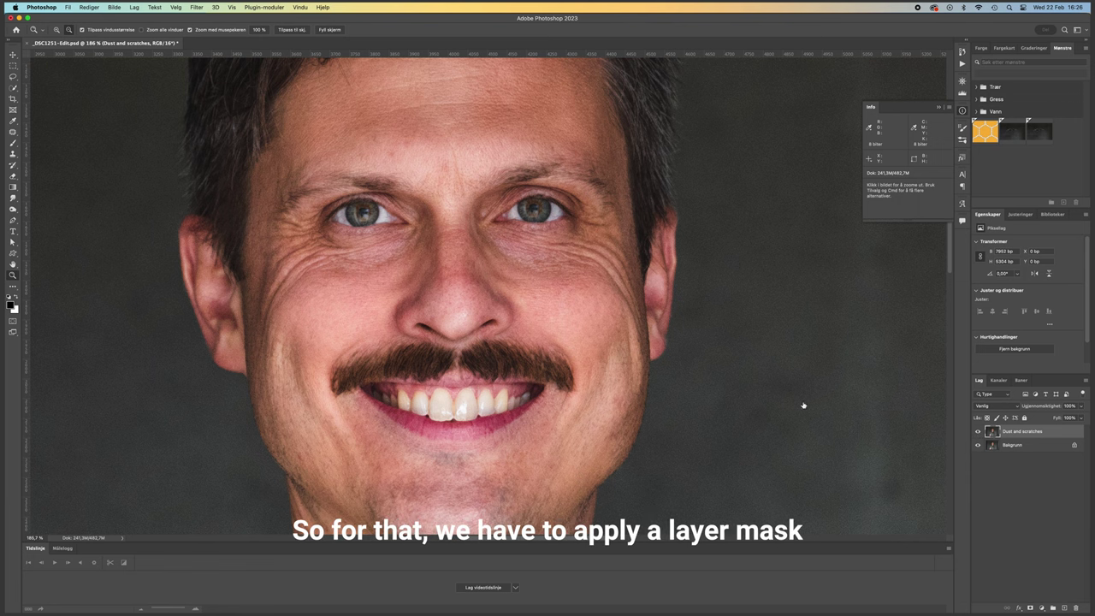
Step: Add a layer mask to Dust and scratches and invert it to black with Cmd+I
click(1032, 608)
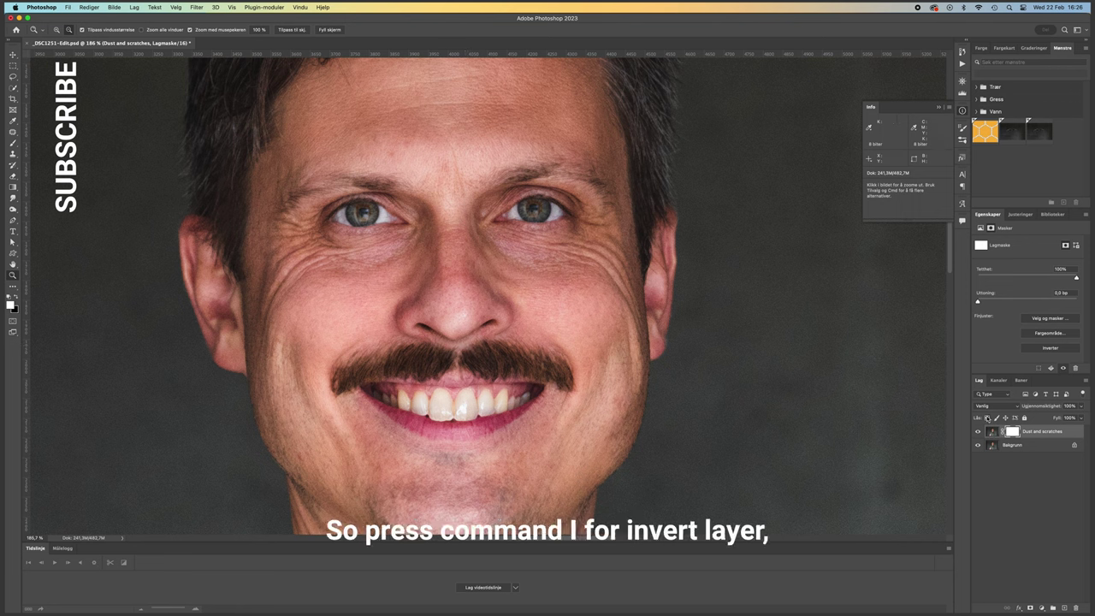
key(super+i)
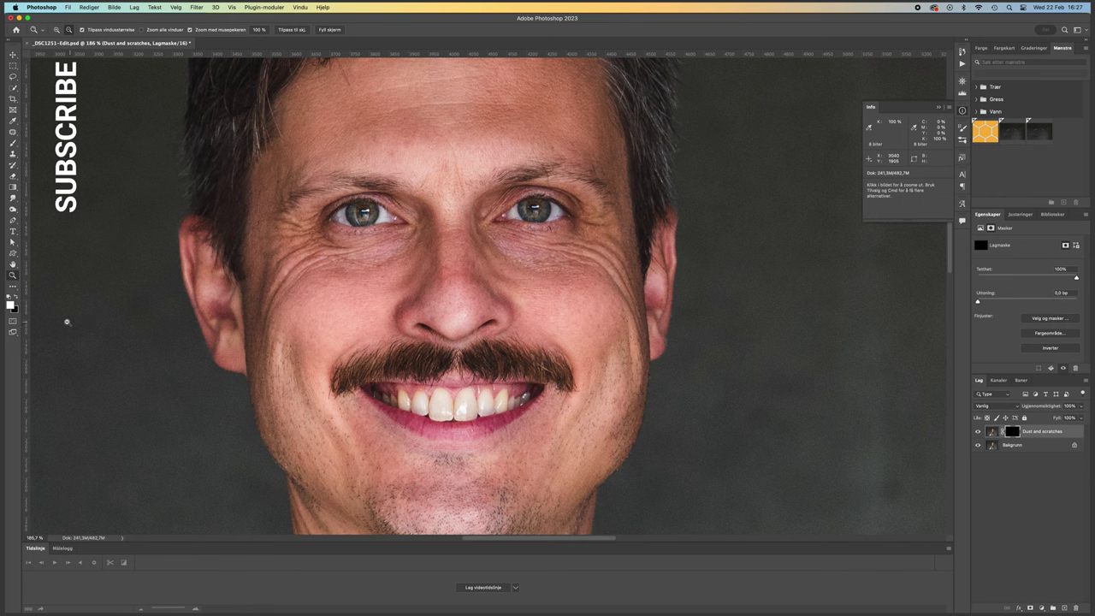
Step: Fill the mask white, refill it black, then fit the whole photo on screen
click(11, 306)
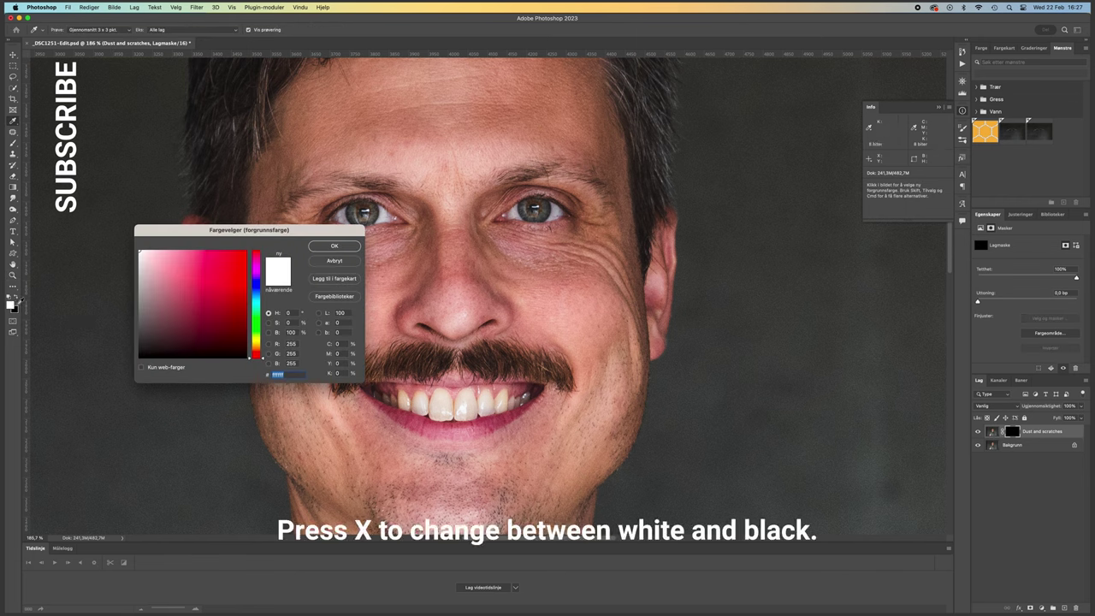
key(Return)
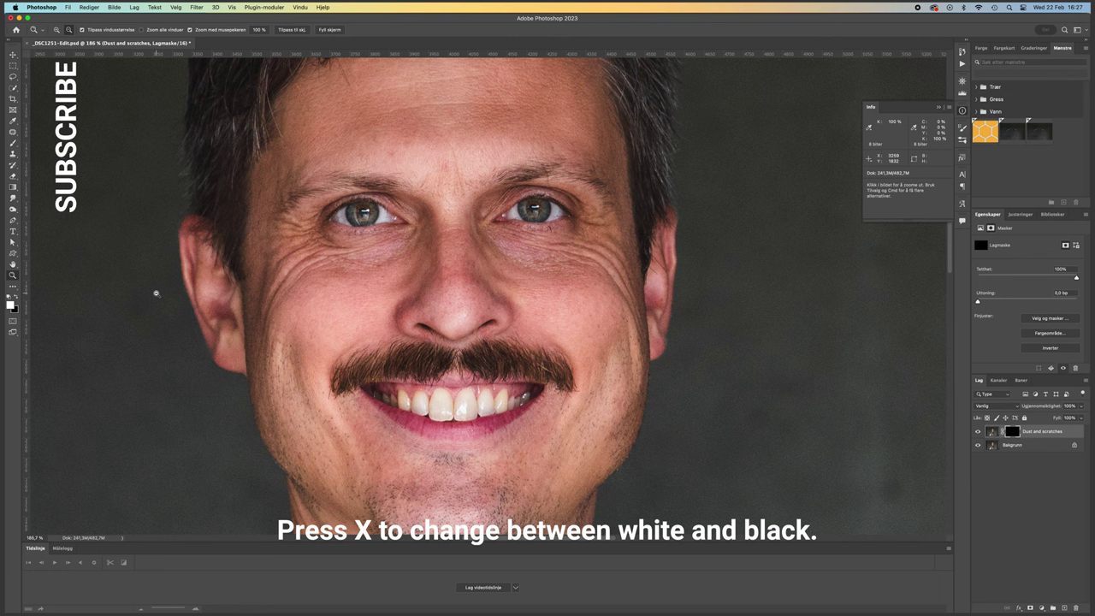
key(x)
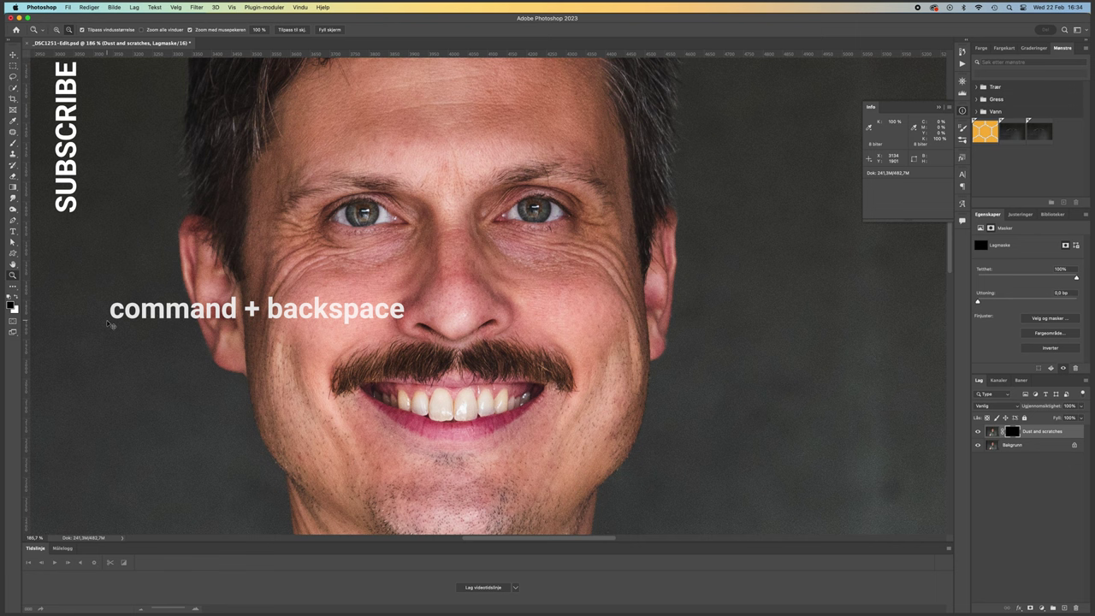
key(super+BackSpace)
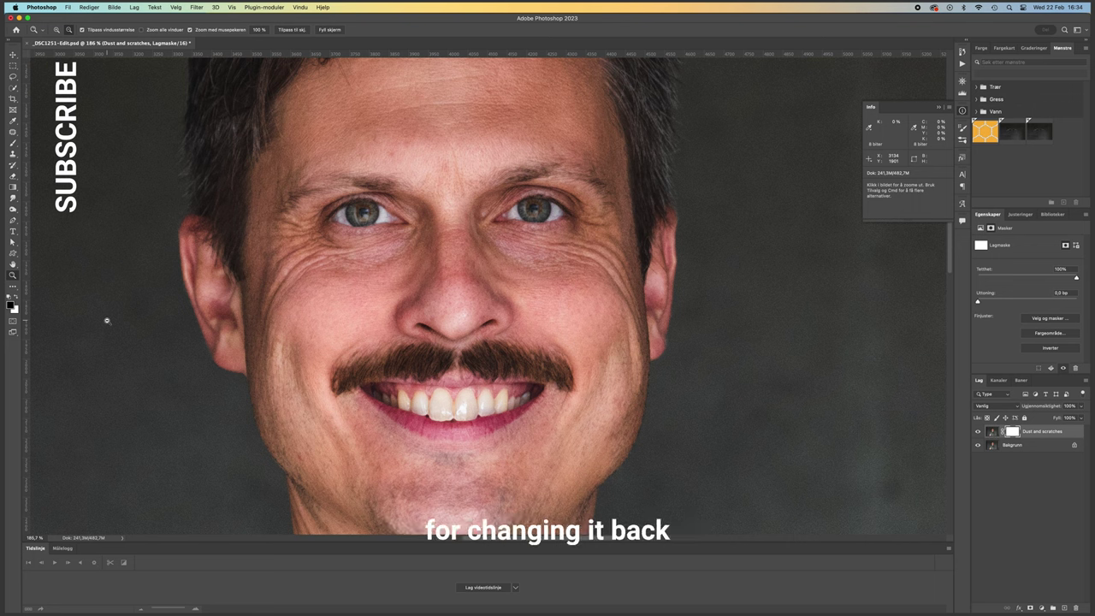
key(x)
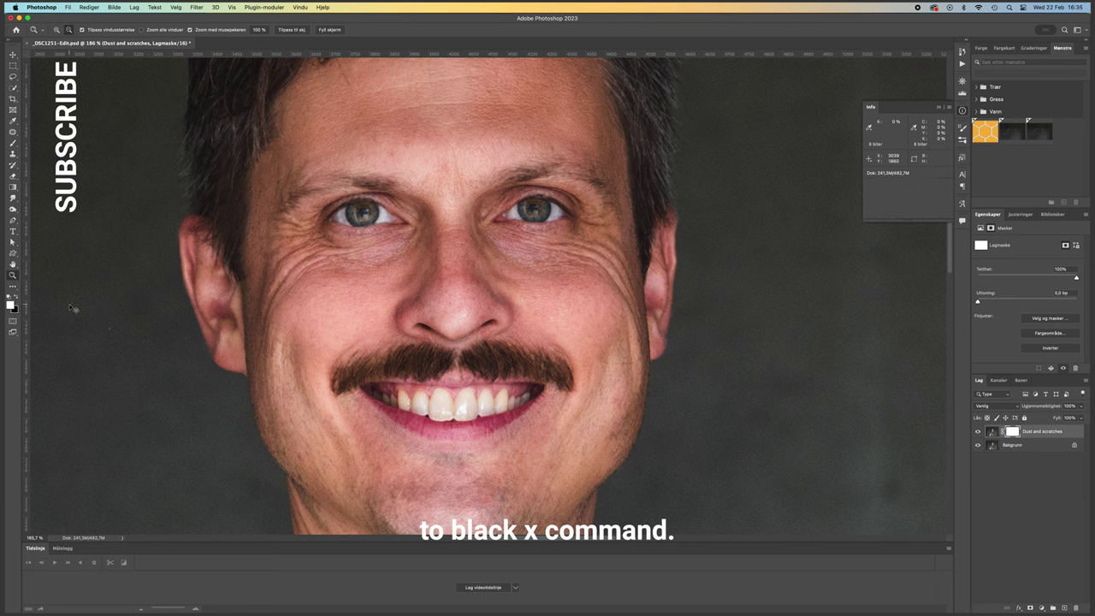
key(super+BackSpace)
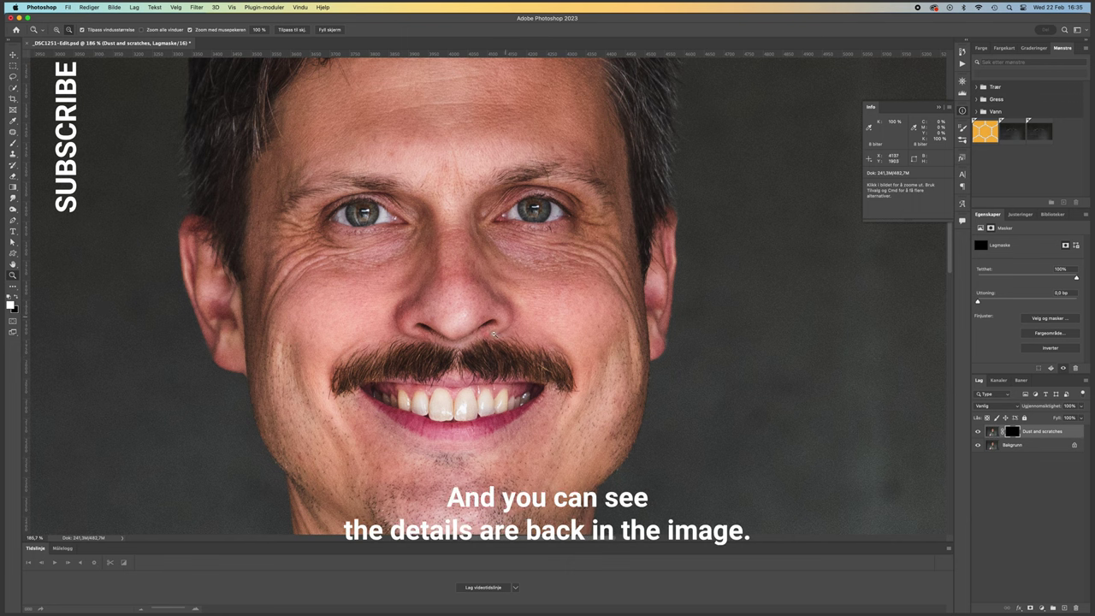
key(super+0)
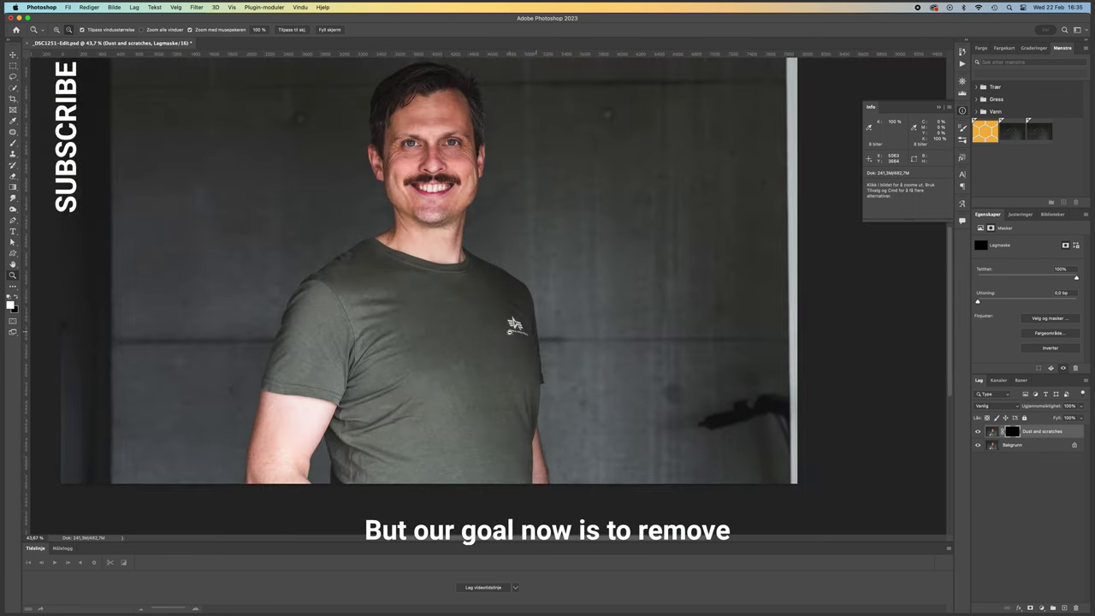
Step: Zoom in on the T-shirt logo, target the Dust and scratches mask, and switch to the Brush tool
drag(500, 360, 525, 324)
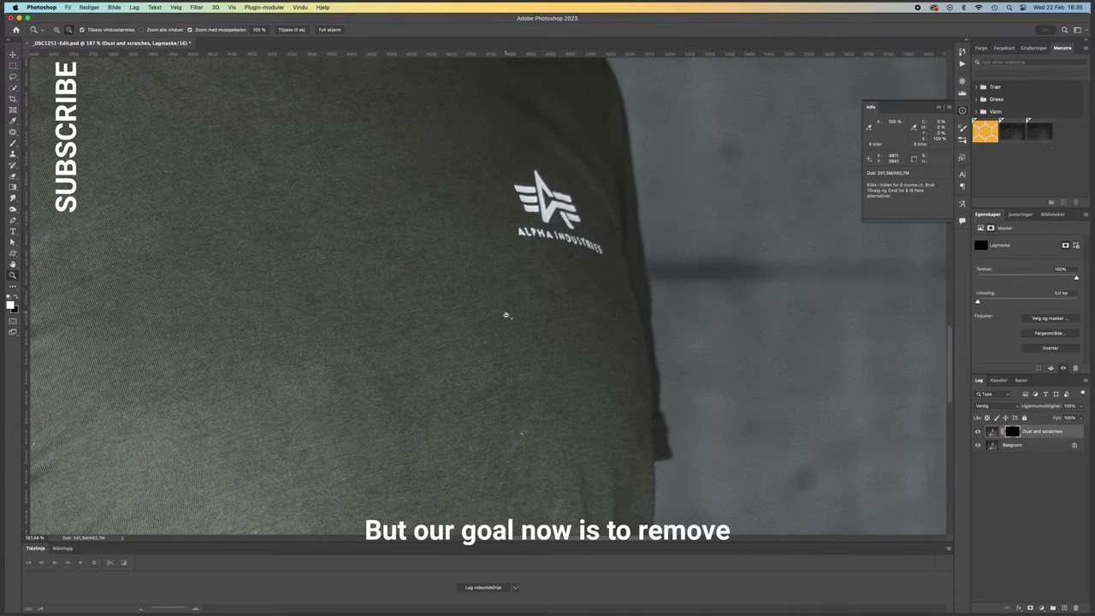
scroll(508, 318, down, 3)
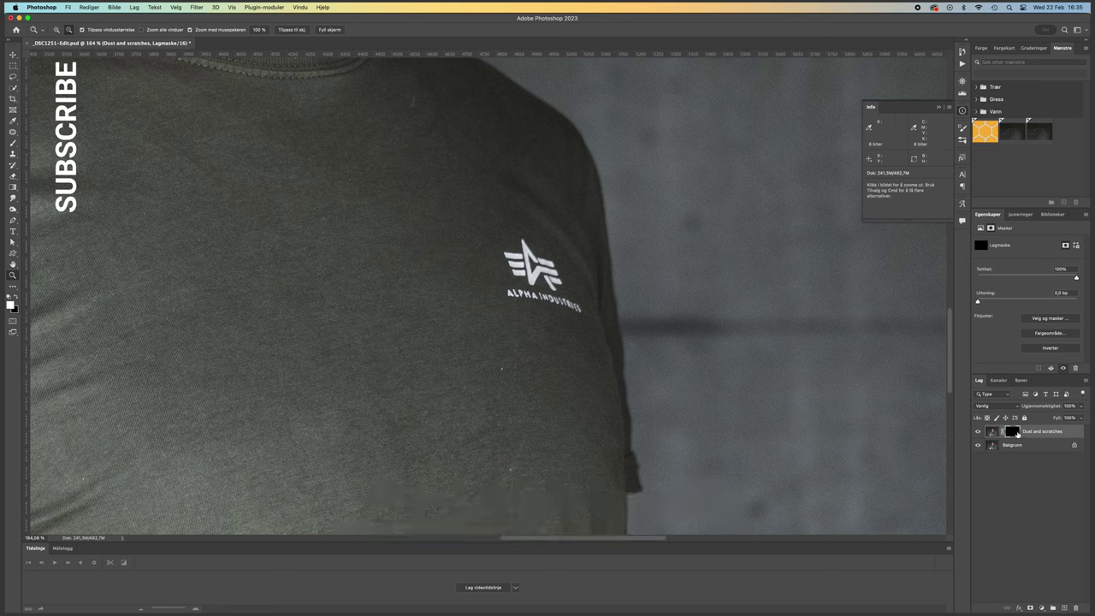
click(993, 431)
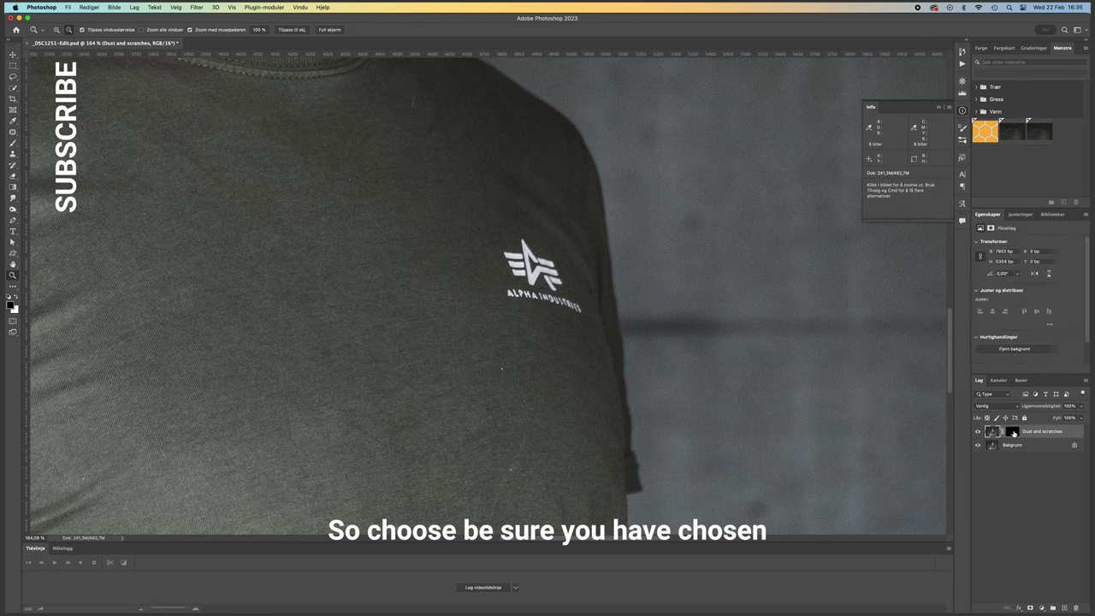
click(1013, 432)
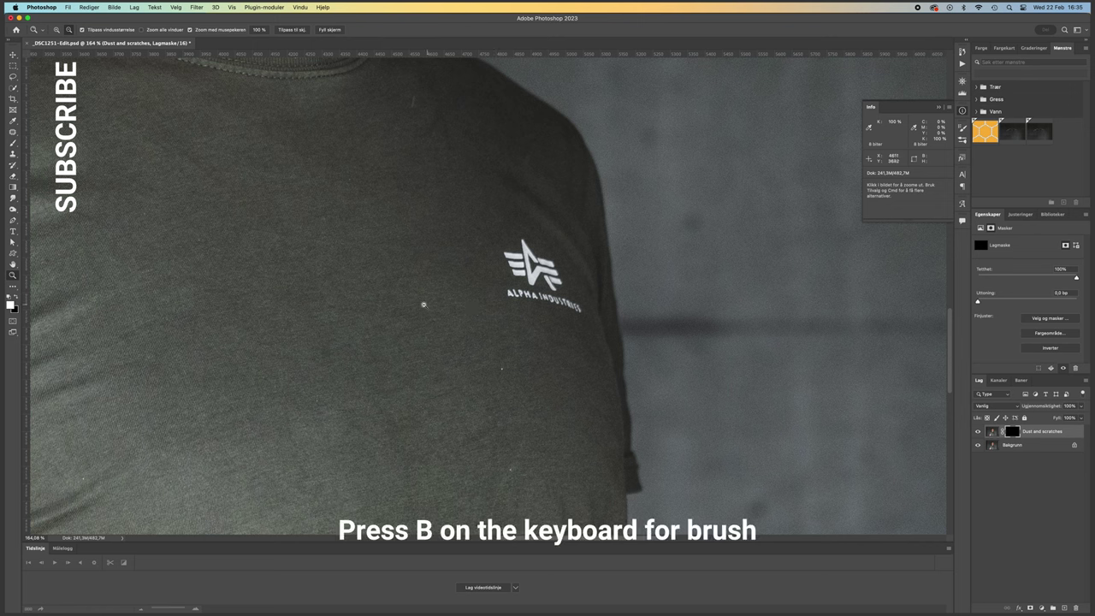
key(b)
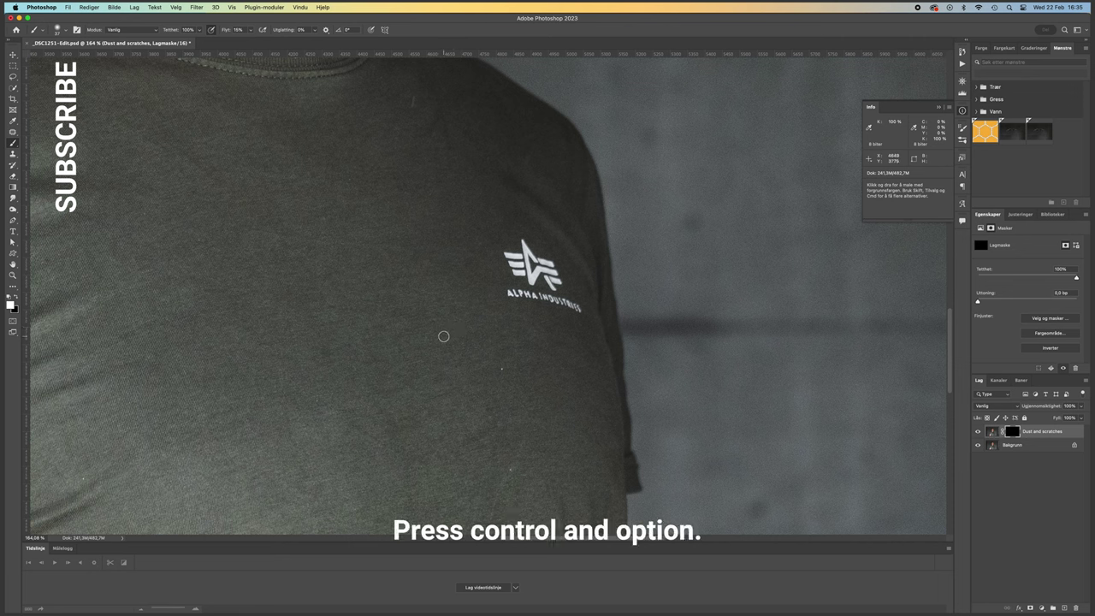
Step: Resize the brush to a soft, low-hardness brush about 66 px wide
mouse_move(436, 337)
mouse_down()
mouse_move(454, 335)
mouse_move(444, 336)
mouse_up()
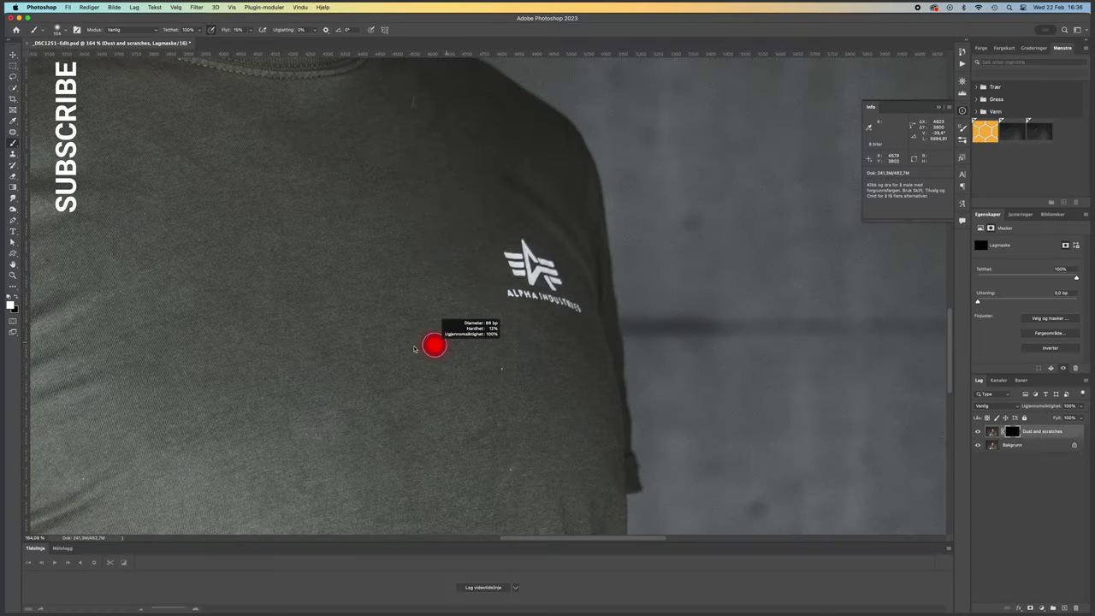
mouse_move(422, 349)
mouse_down()
mouse_move(443, 349)
mouse_move(423, 340)
mouse_up()
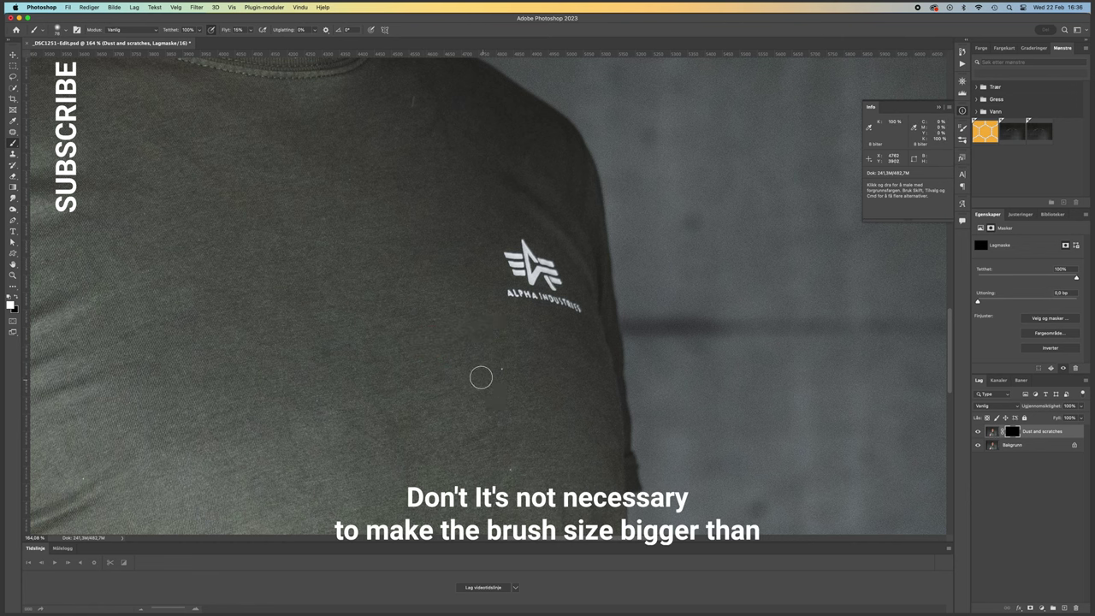
mouse_move(463, 365)
mouse_down()
mouse_move(454, 362)
mouse_move(481, 369)
mouse_up()
drag(483, 331, 480, 347)
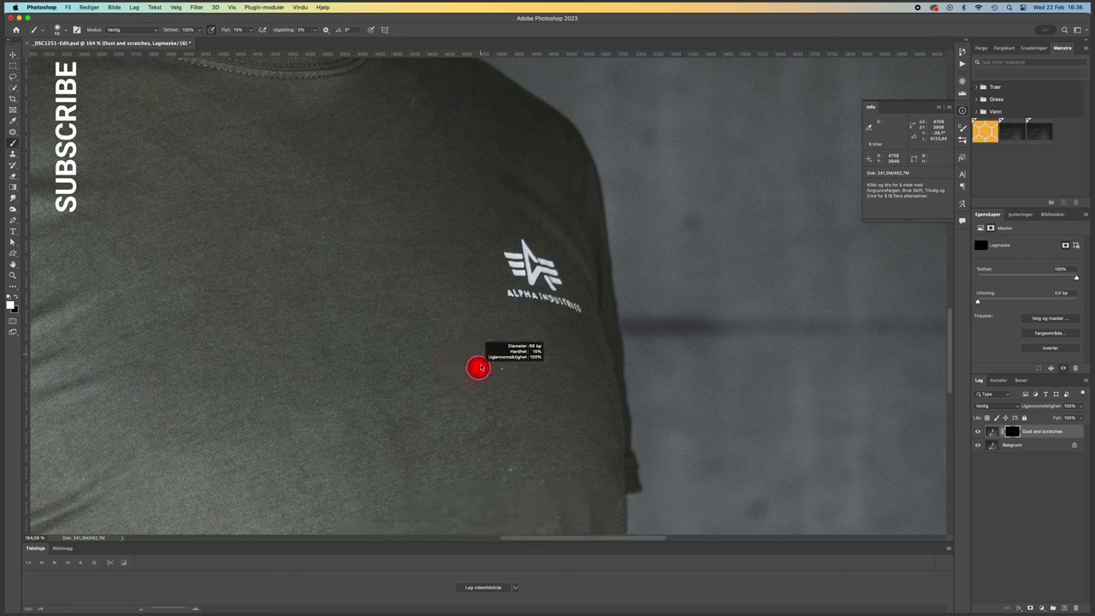
drag(479, 394, 477, 419)
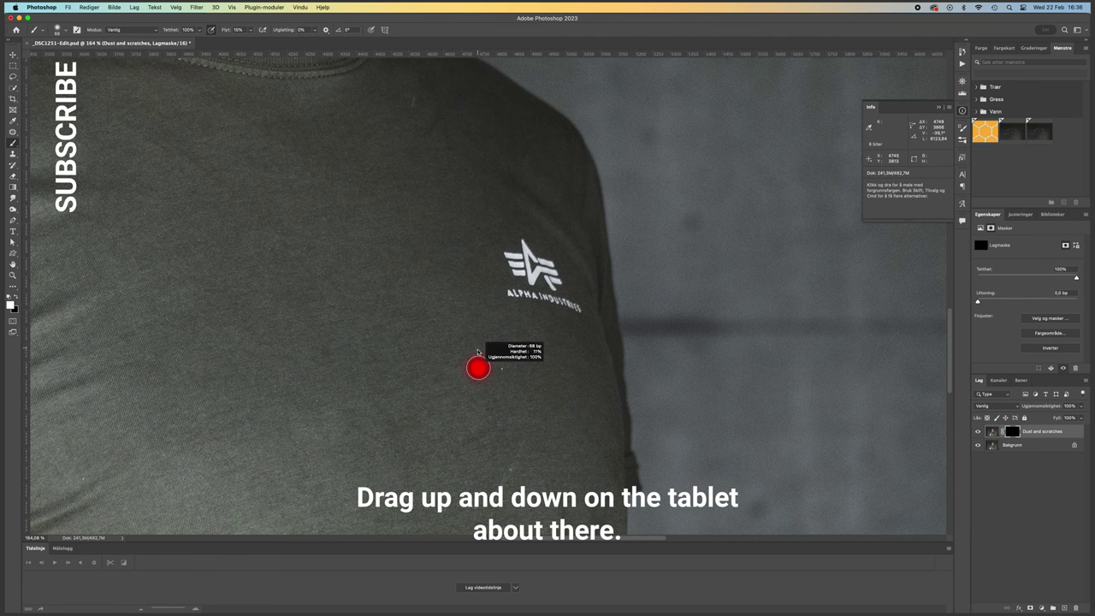
drag(480, 347, 477, 340)
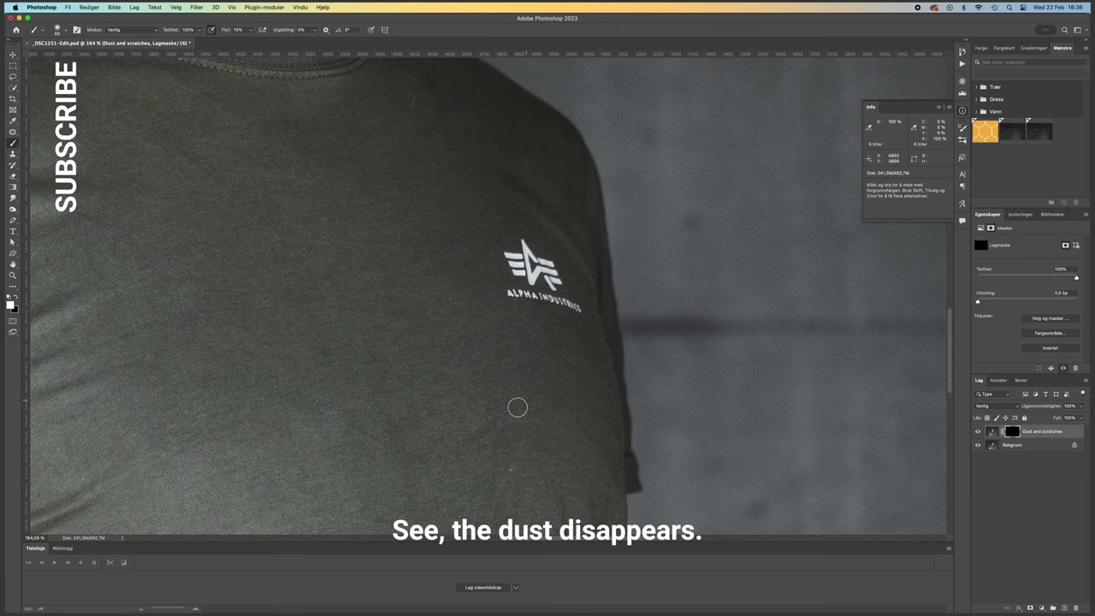
Step: Paint out a dust speck on the shirt through the mask, then survey more of the shirt
click(513, 467)
scroll(485, 194, up, 5)
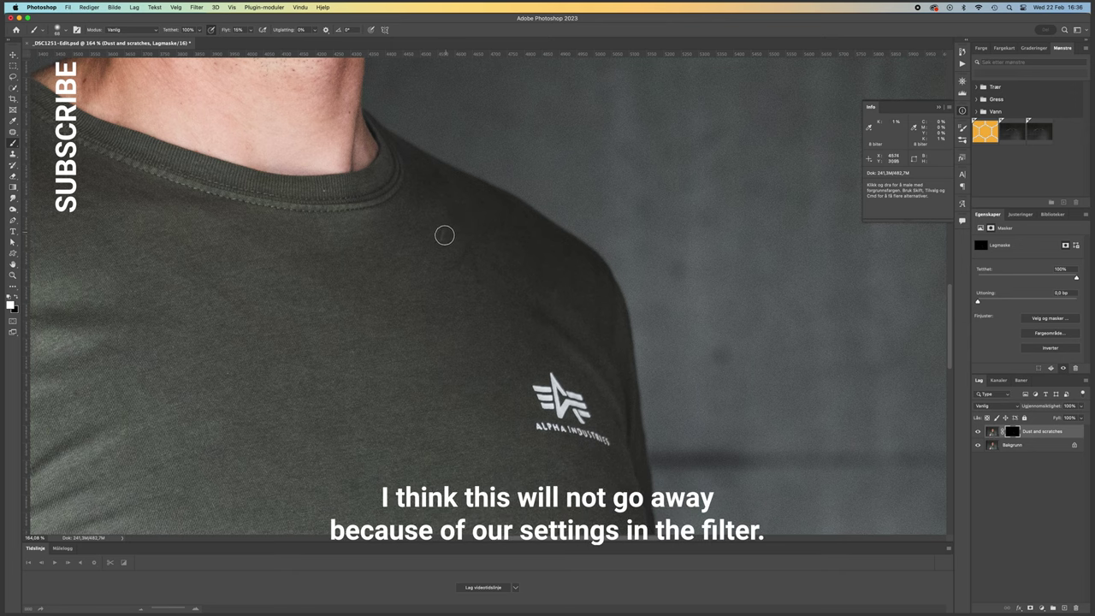
scroll(428, 259, up, 3)
scroll(411, 249, left, 3)
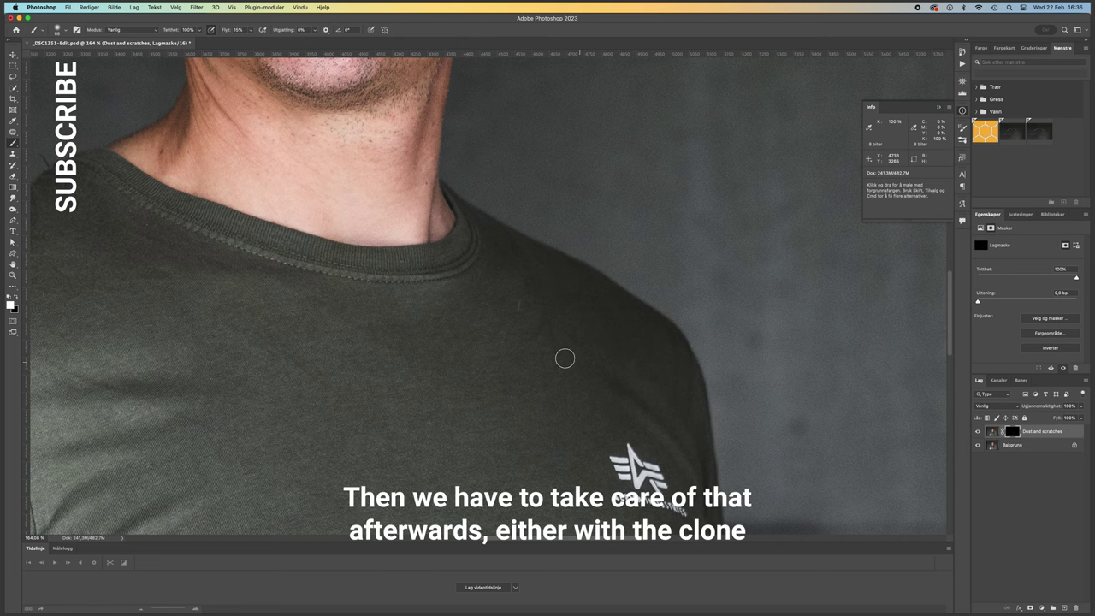
drag(191, 213, 420, 261)
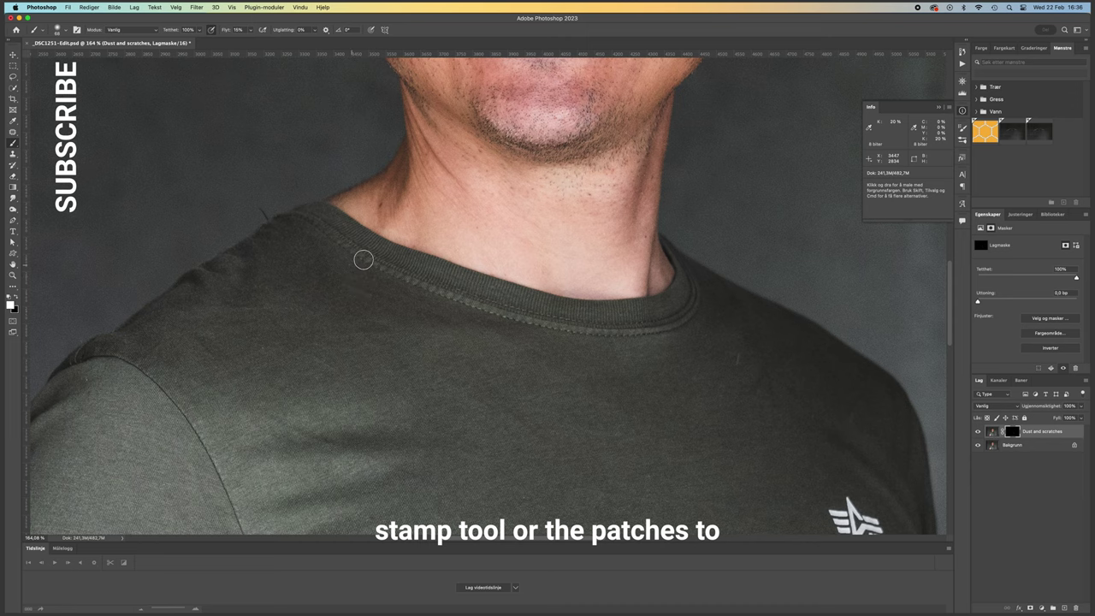
scroll(234, 291, left, 5)
scroll(234, 290, down, 3)
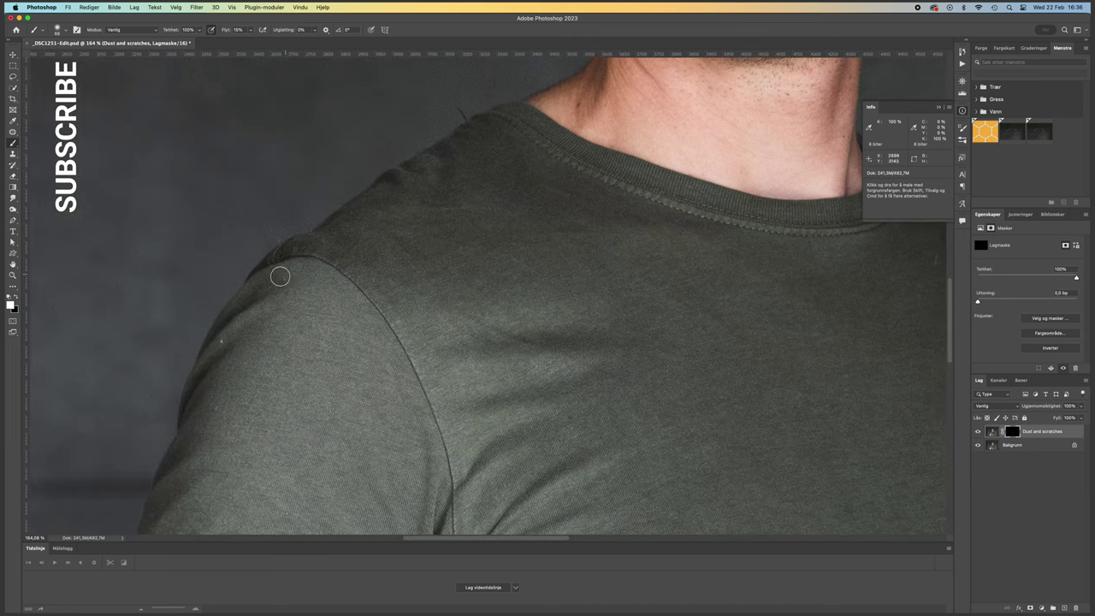
Step: Move the view from the sleeve to the upper chest and the shirt around the logo
scroll(294, 278, left, 2)
scroll(294, 278, down, 3)
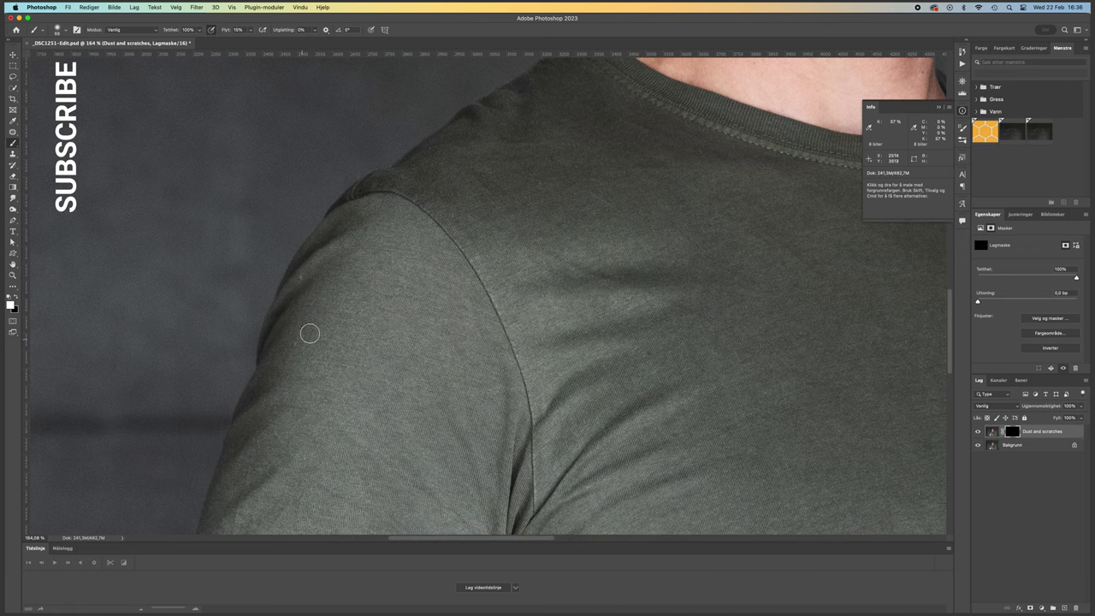
scroll(345, 274, down, 5)
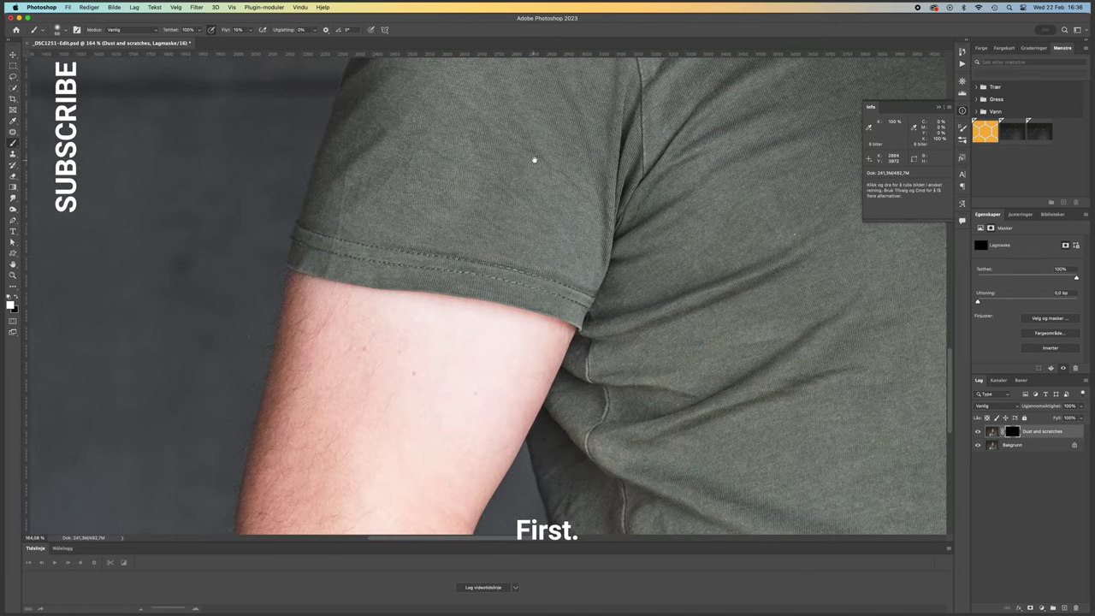
drag(532, 162, 343, 266)
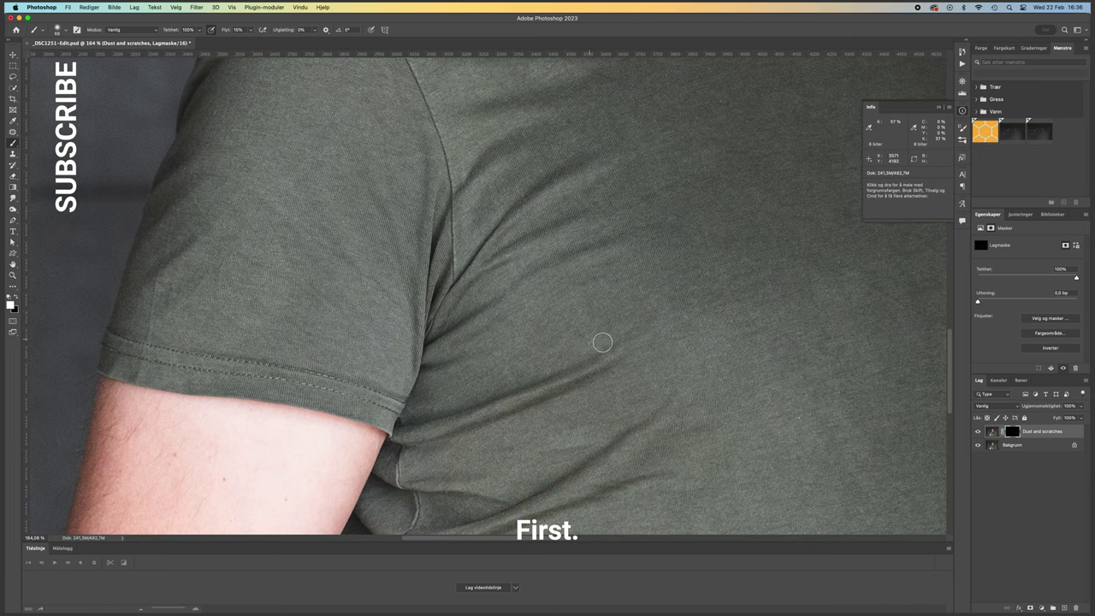
drag(733, 360, 476, 225)
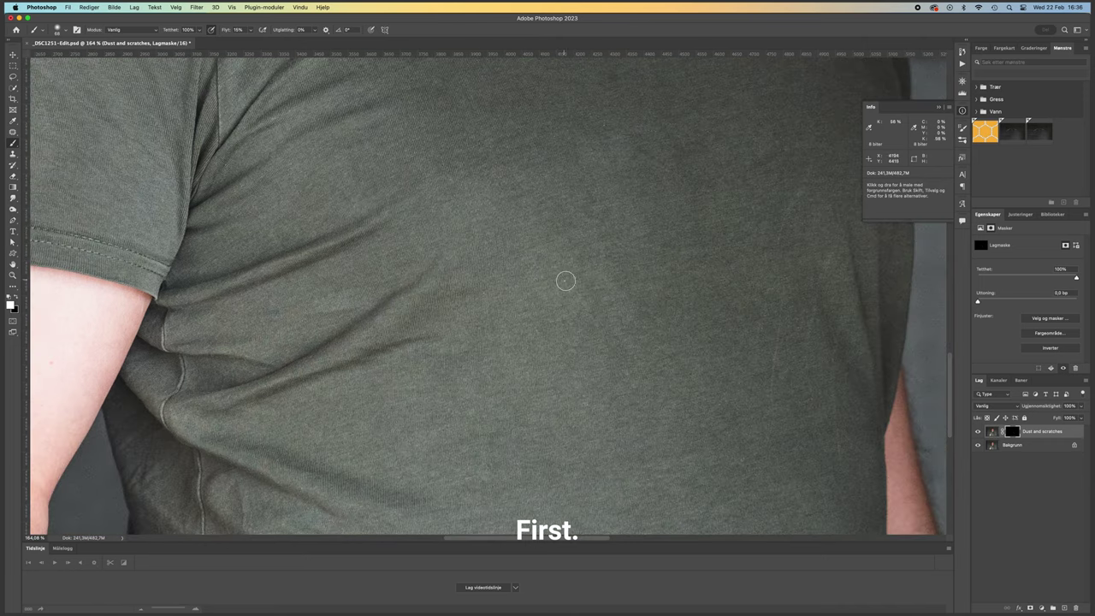
drag(605, 204, 537, 298)
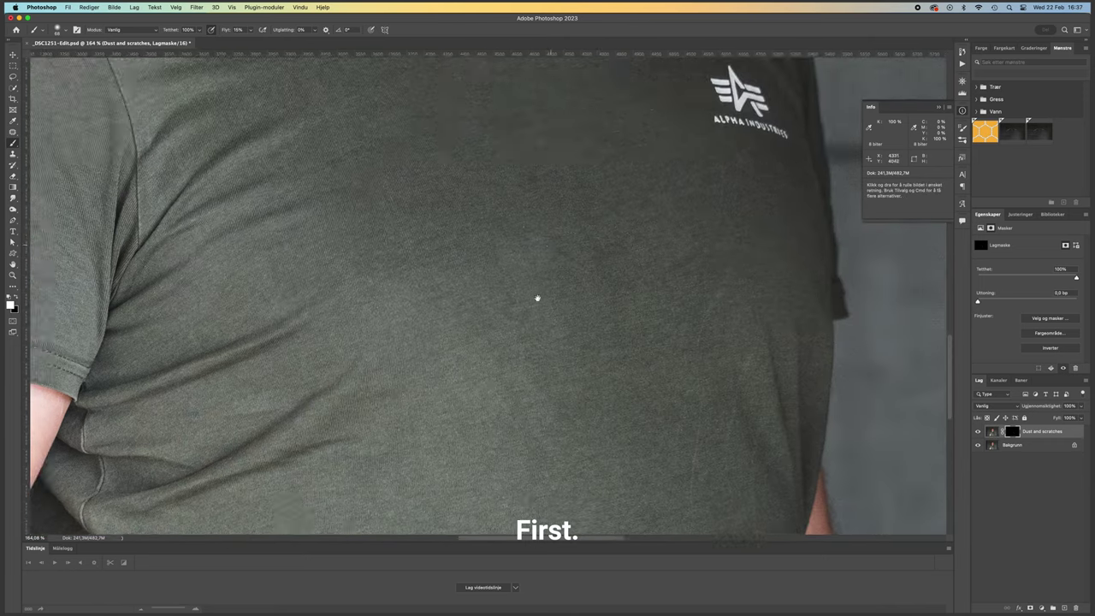
scroll(537, 298, up, 6)
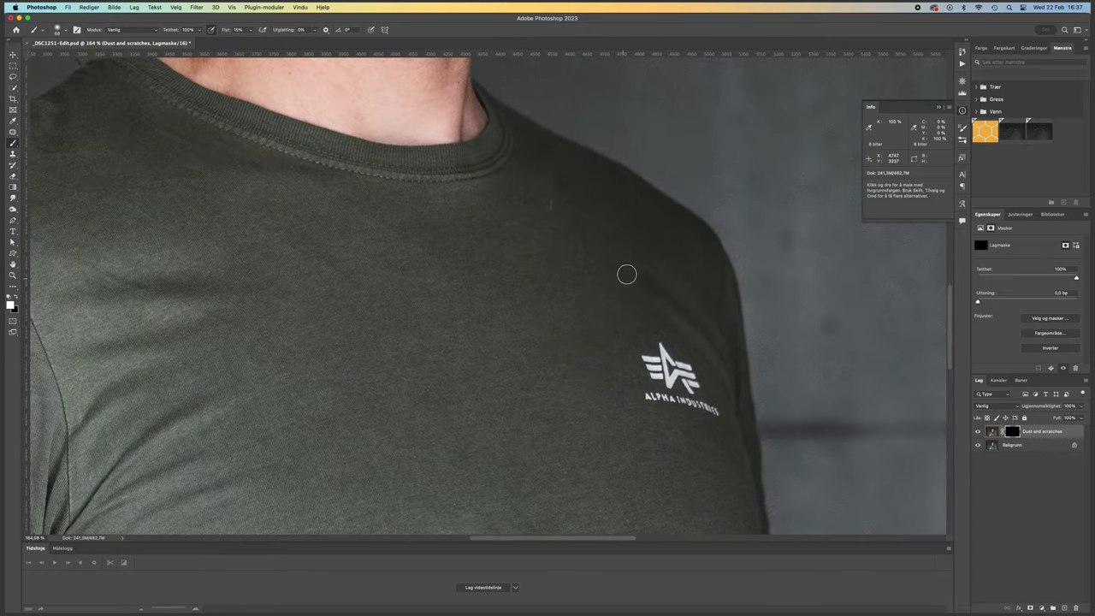
key(space)
scroll(587, 320, up, 3)
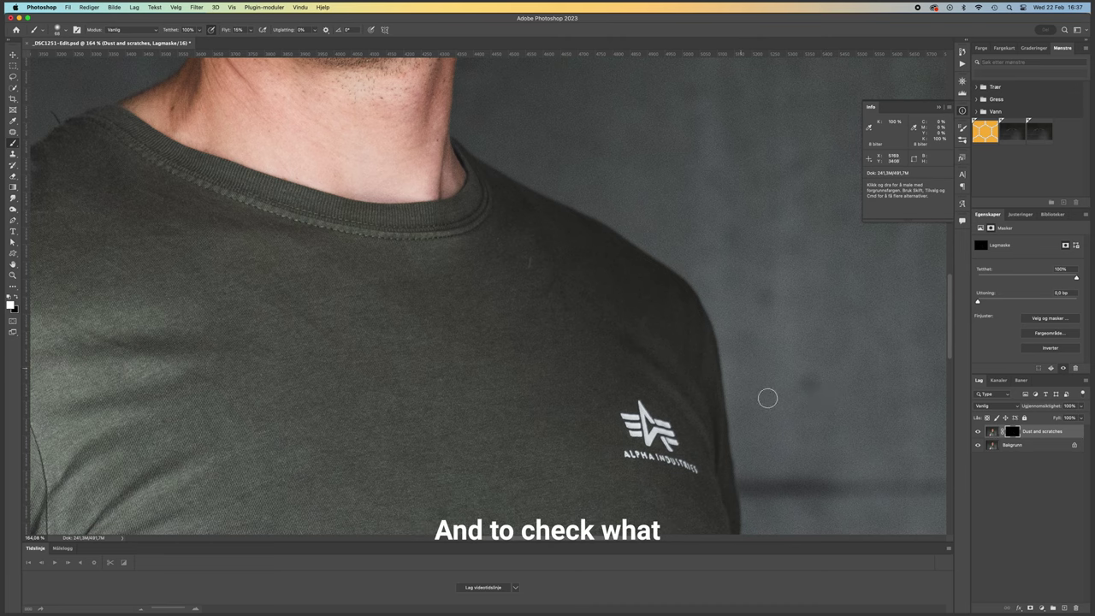
drag(638, 285, 654, 168)
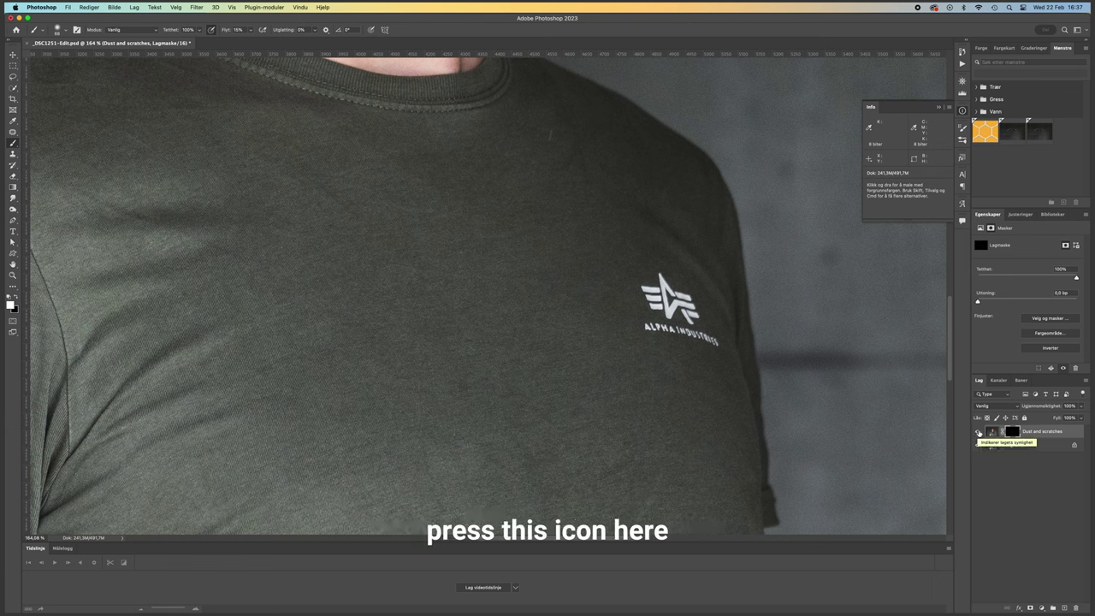
Step: Toggle the Dust and scratches layer on and off, zoomed in beside the logo, to compare
click(978, 432)
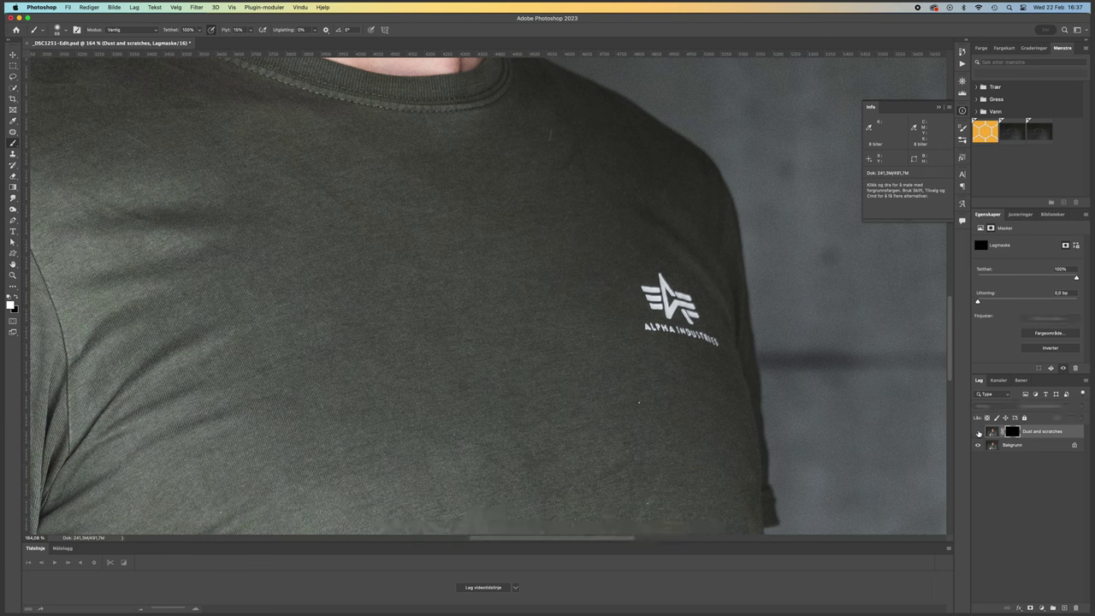
click(978, 432)
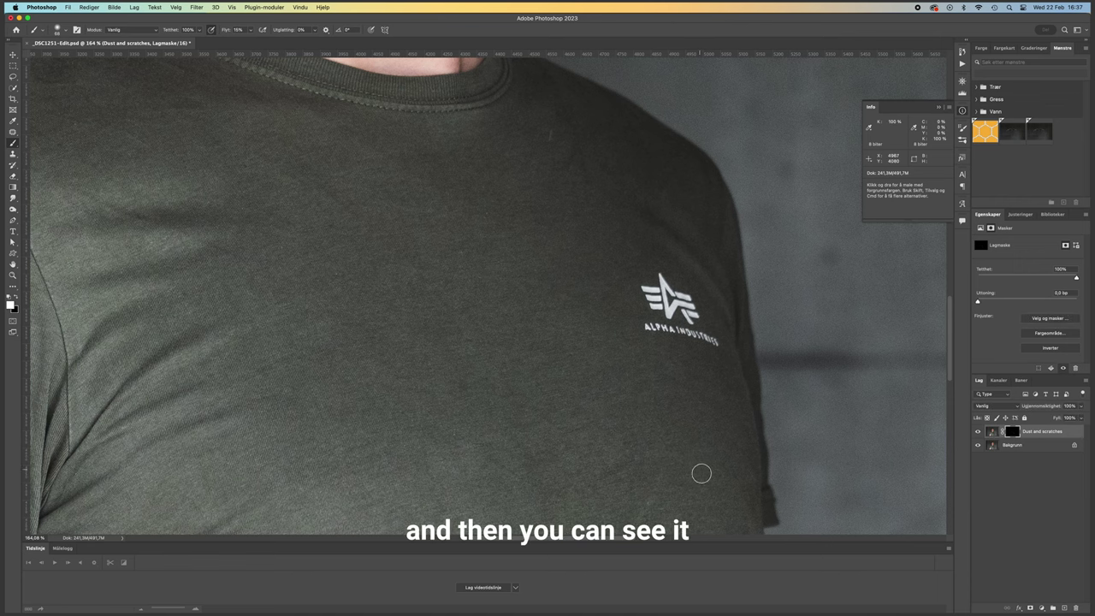
key(z)
mouse_move(718, 480)
mouse_down()
mouse_move(744, 471)
mouse_move(704, 408)
mouse_move(919, 420)
mouse_up()
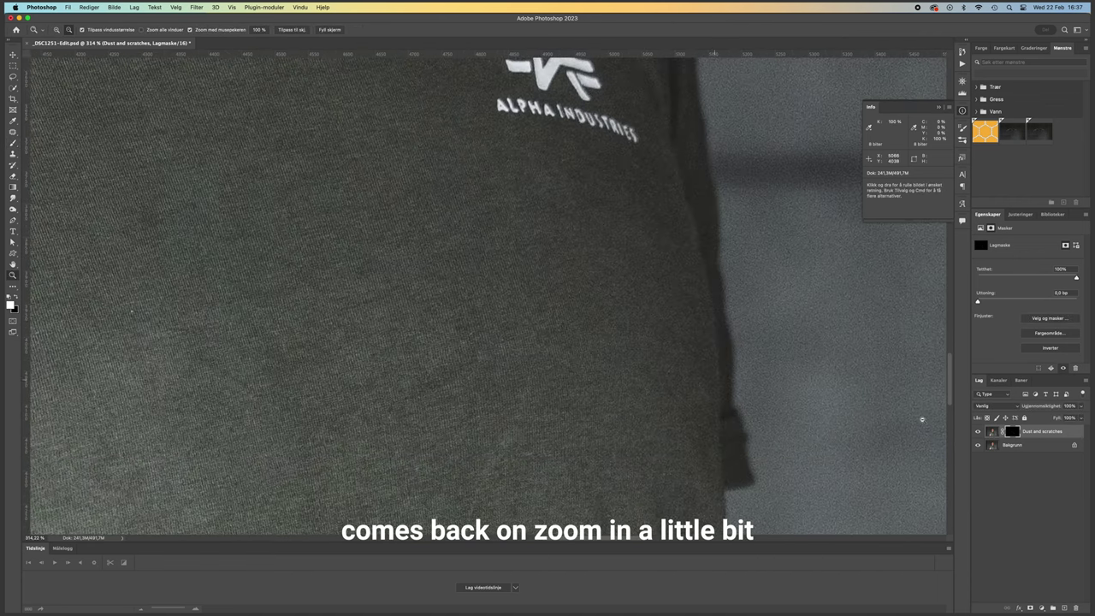
click(978, 432)
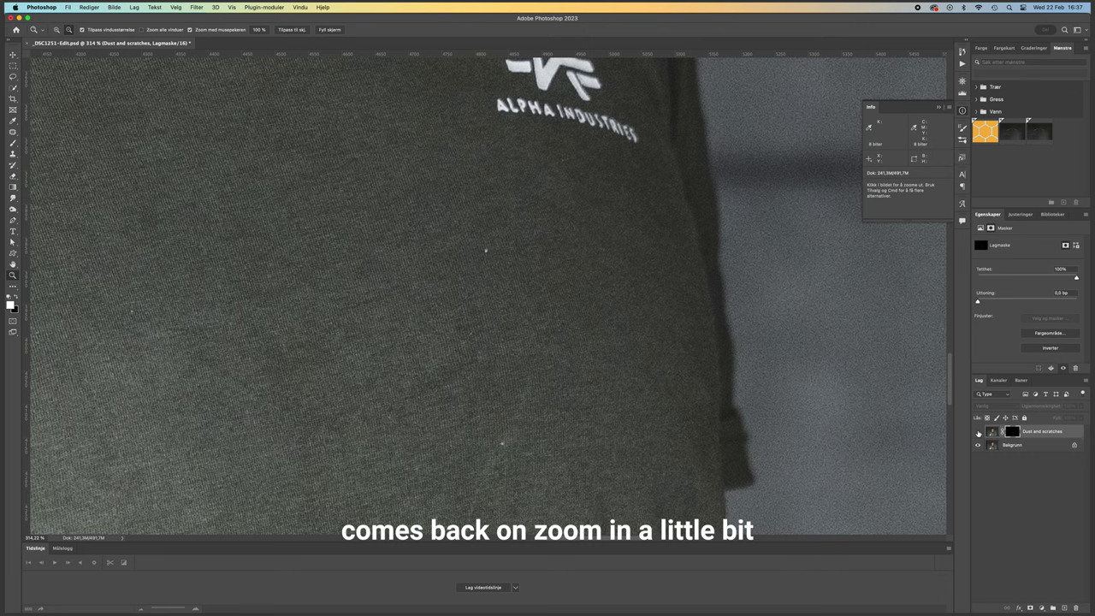
click(978, 432)
click(978, 432)
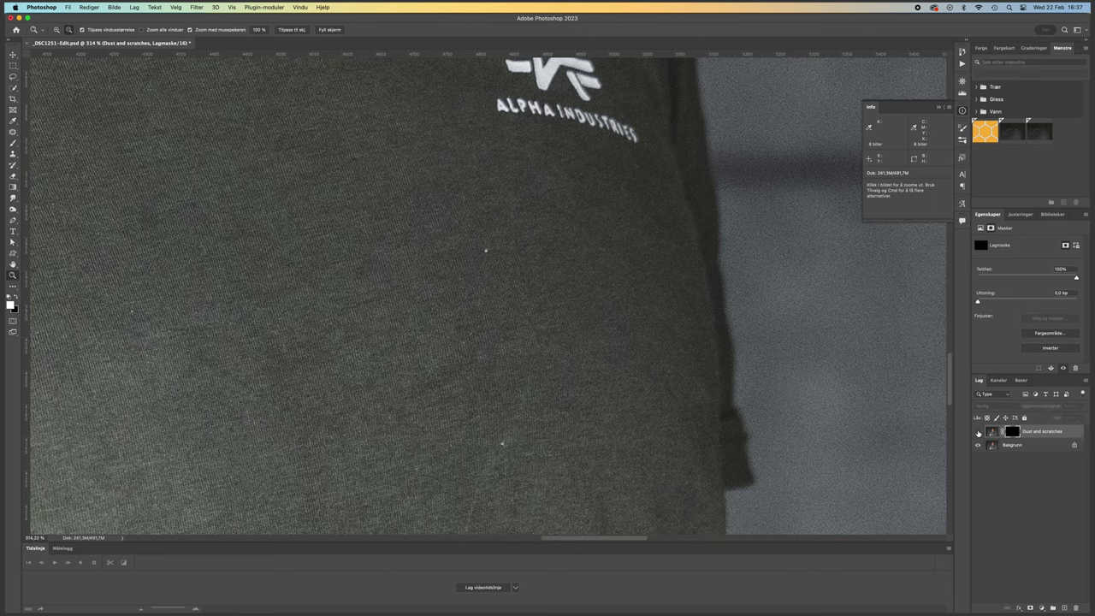
click(978, 432)
Step: Zoom in on the leftover speck near the collar and target the layer's image pixels
drag(811, 397, 557, 222)
drag(653, 152, 563, 191)
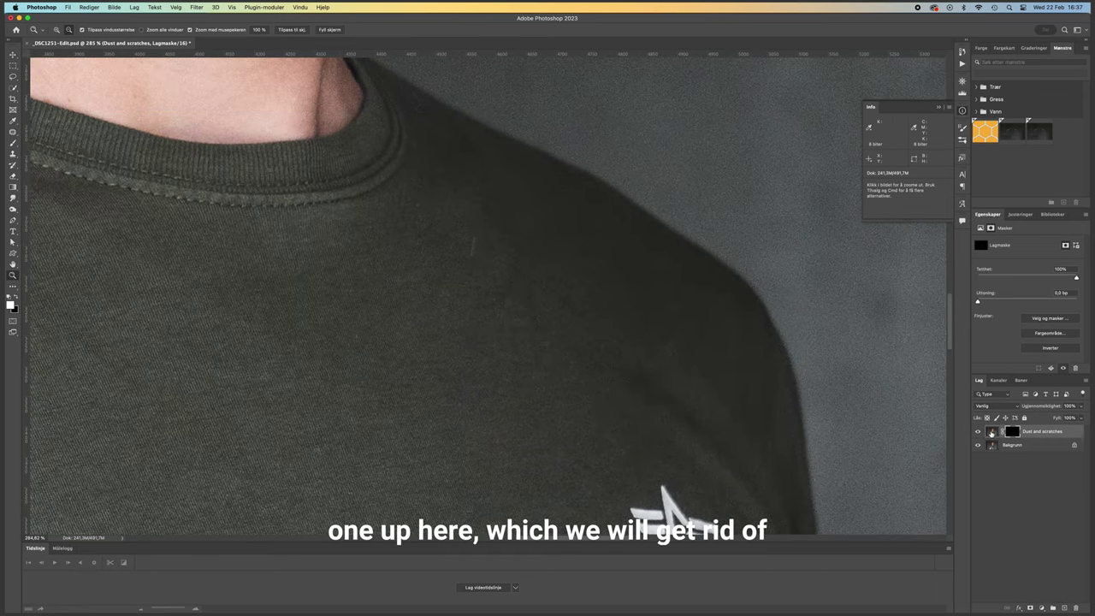
click(992, 432)
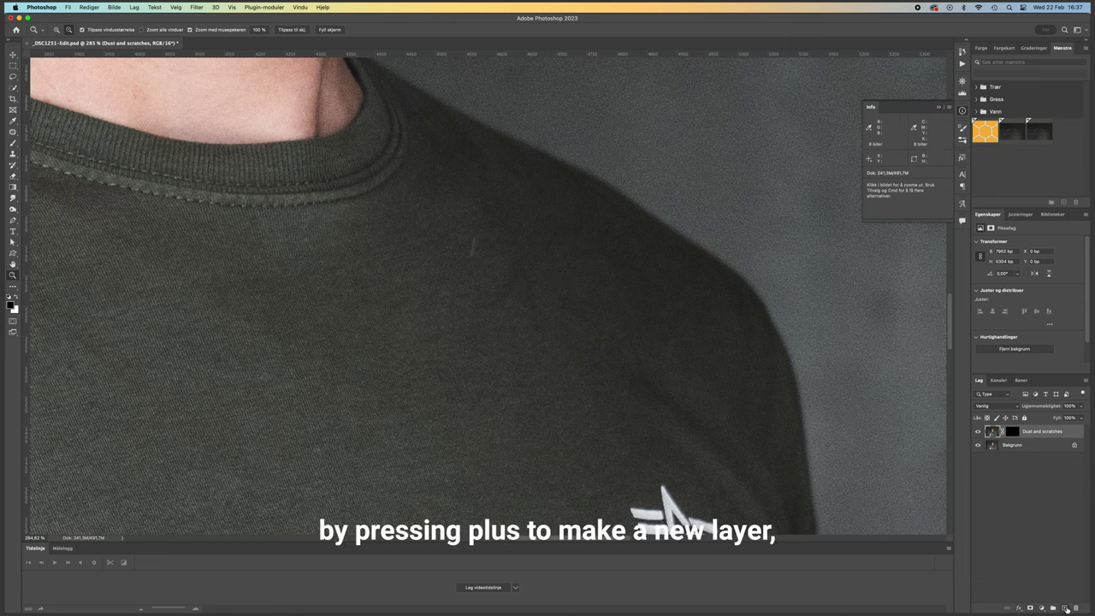
Step: Add a new Lag 1 layer and fill it with a merged copy using Bilde > Bruk bilde
click(1065, 607)
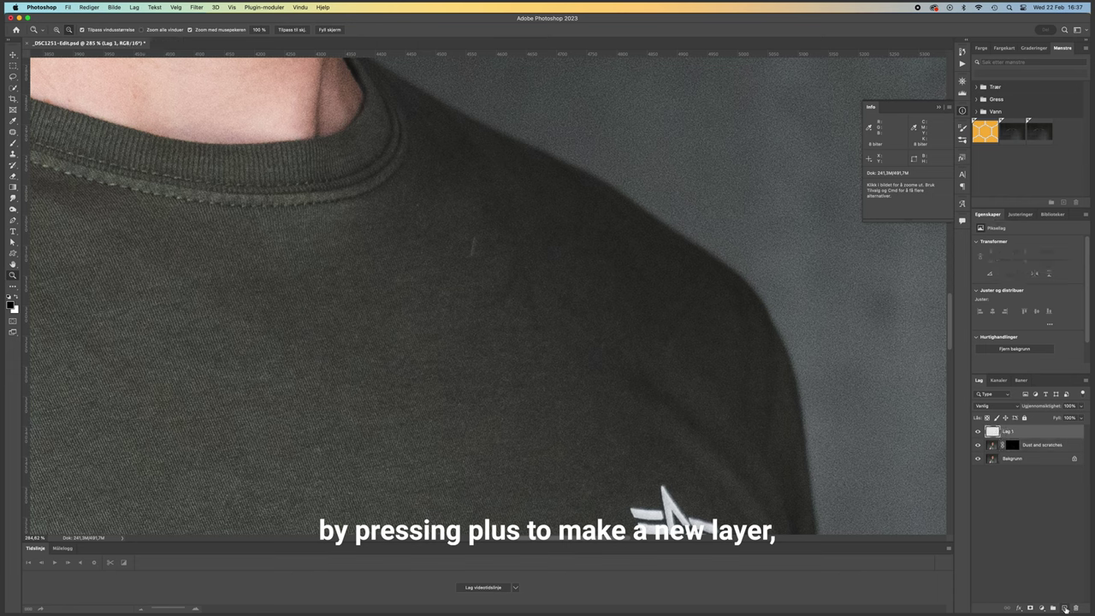
click(113, 7)
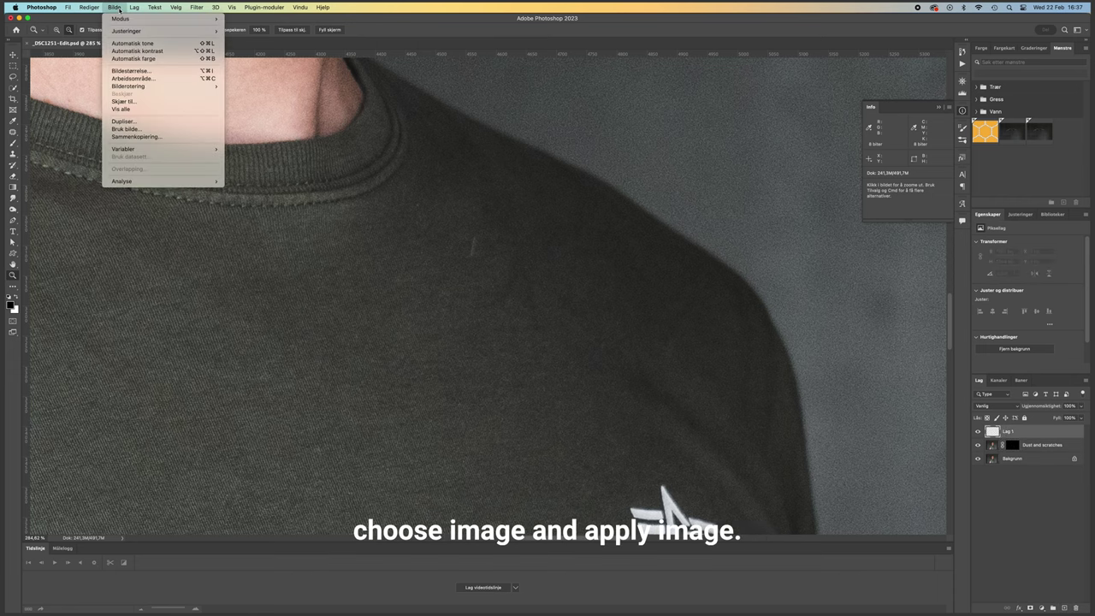
click(132, 129)
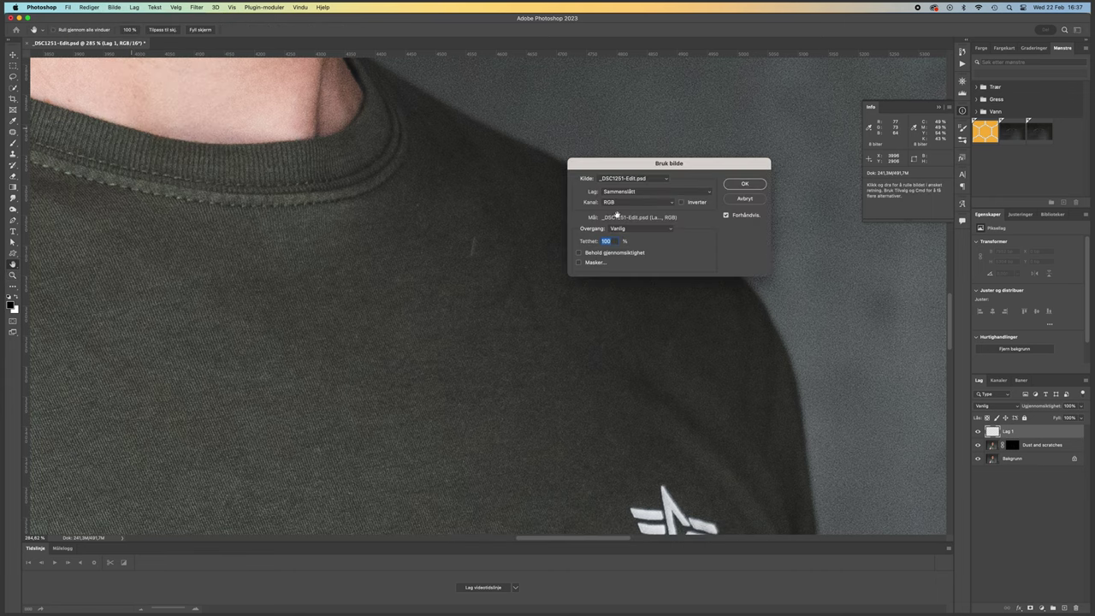
click(744, 184)
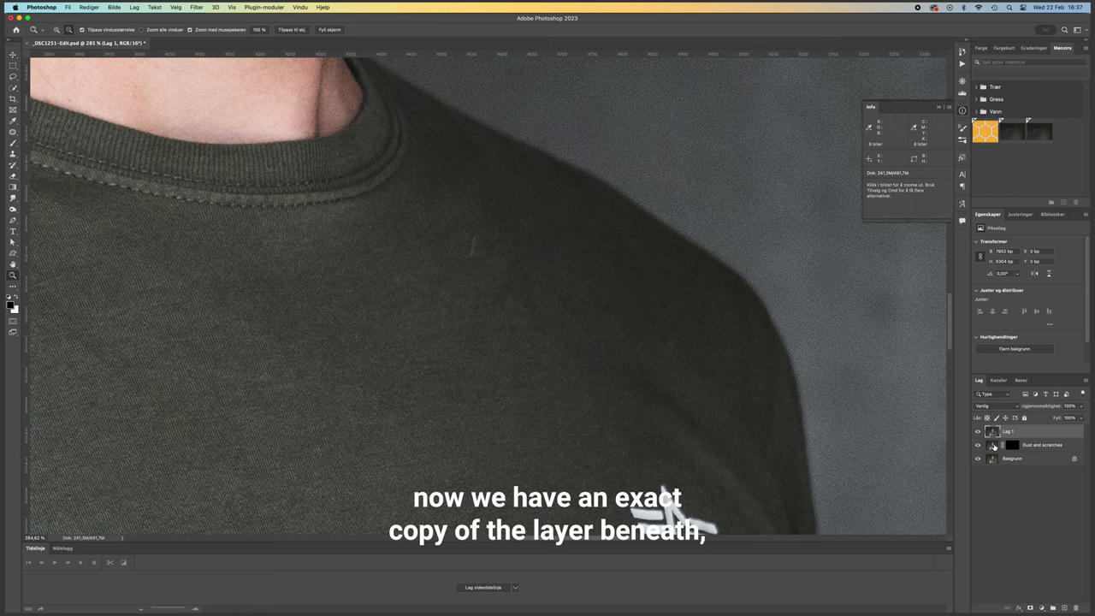
click(993, 446)
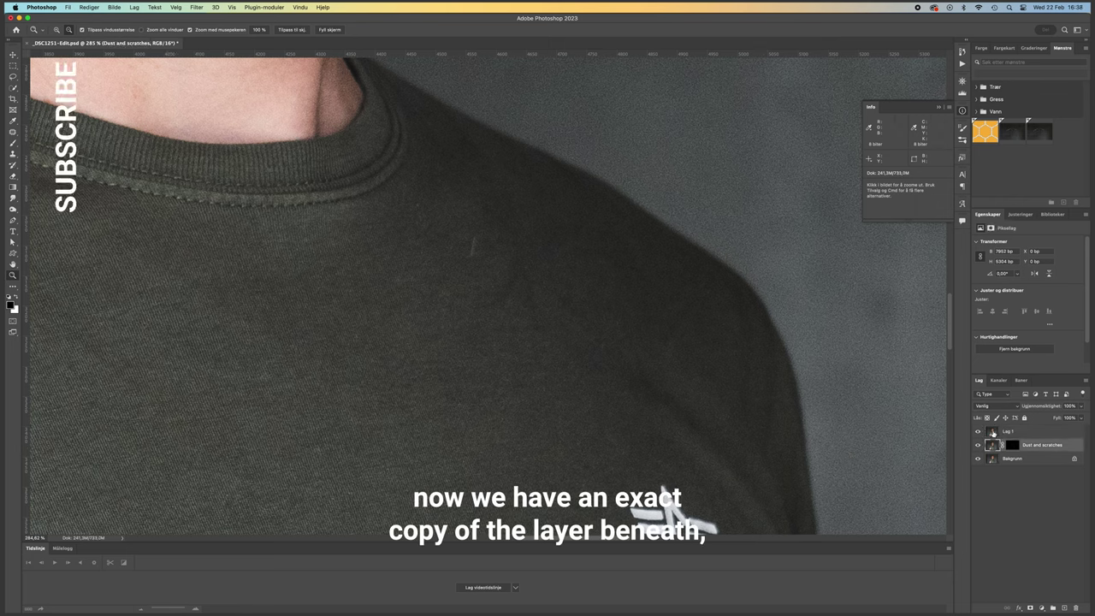
click(991, 433)
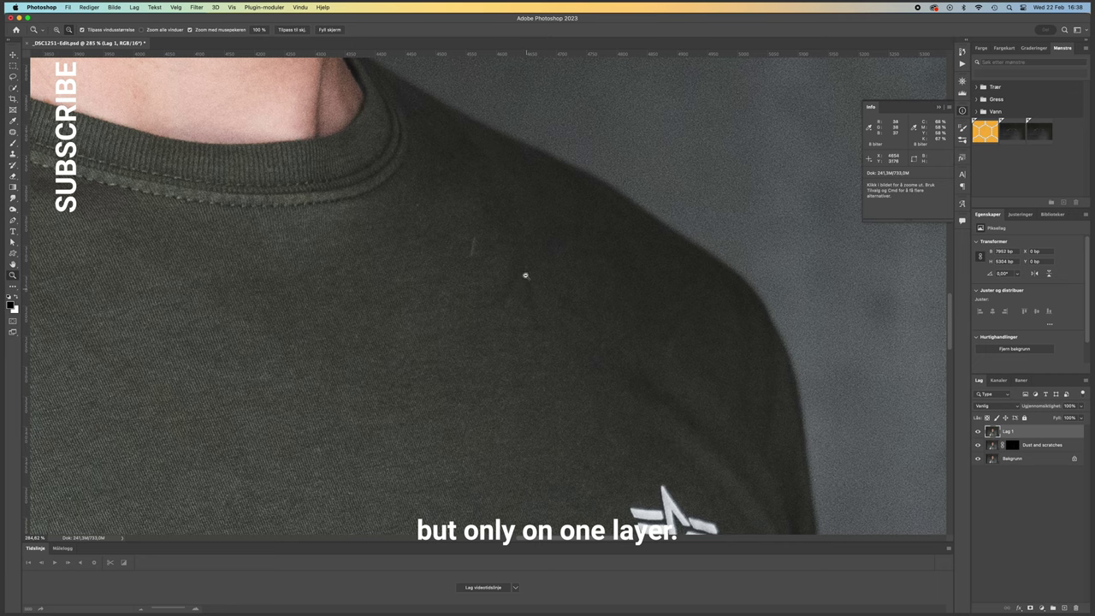
Step: Clone clean fabric over the shoulder dust streak on Lag 1, then toggle Lag 1 to compare
drag(498, 233, 510, 229)
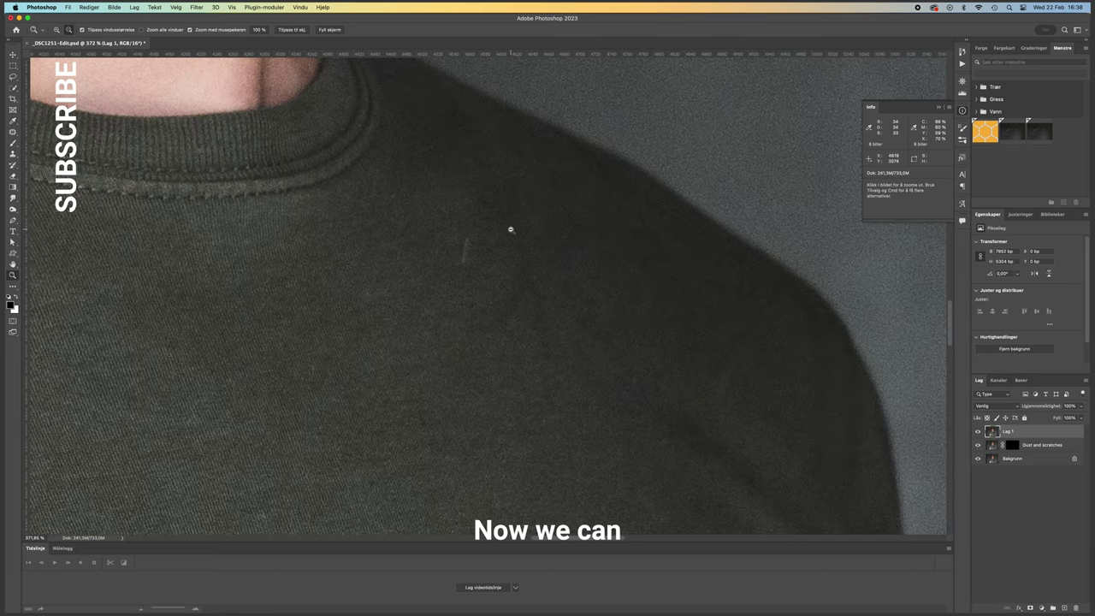
key(s)
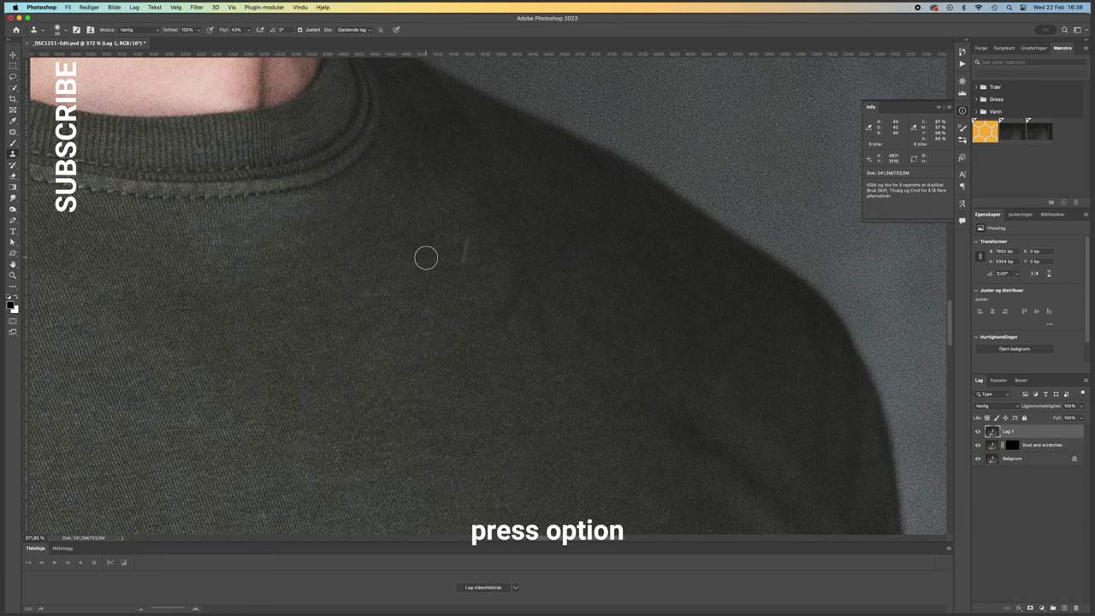
key(alt)
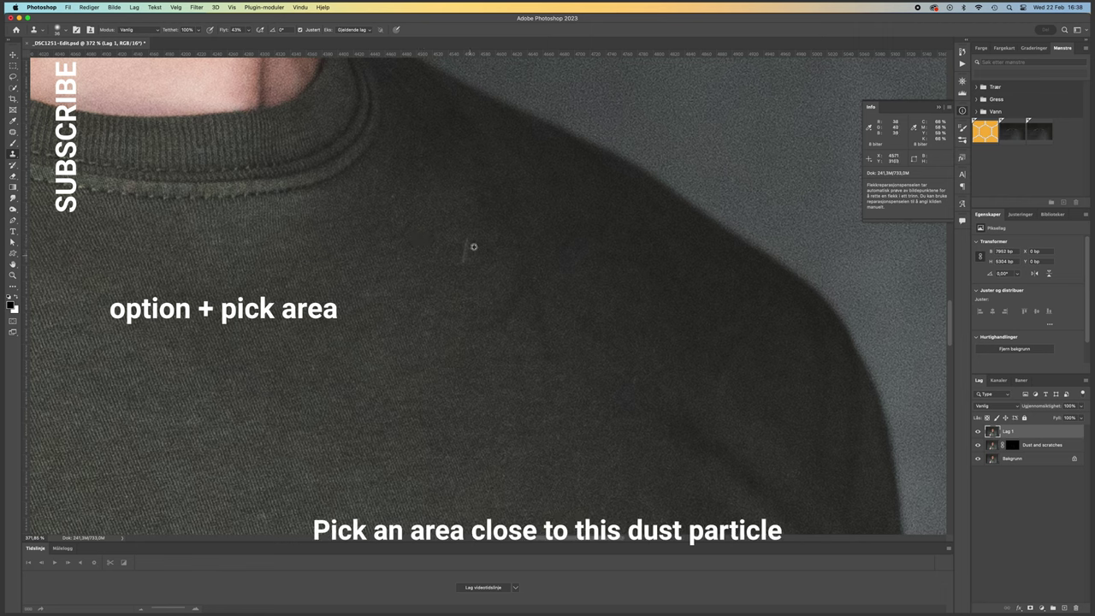
alt+click(465, 255)
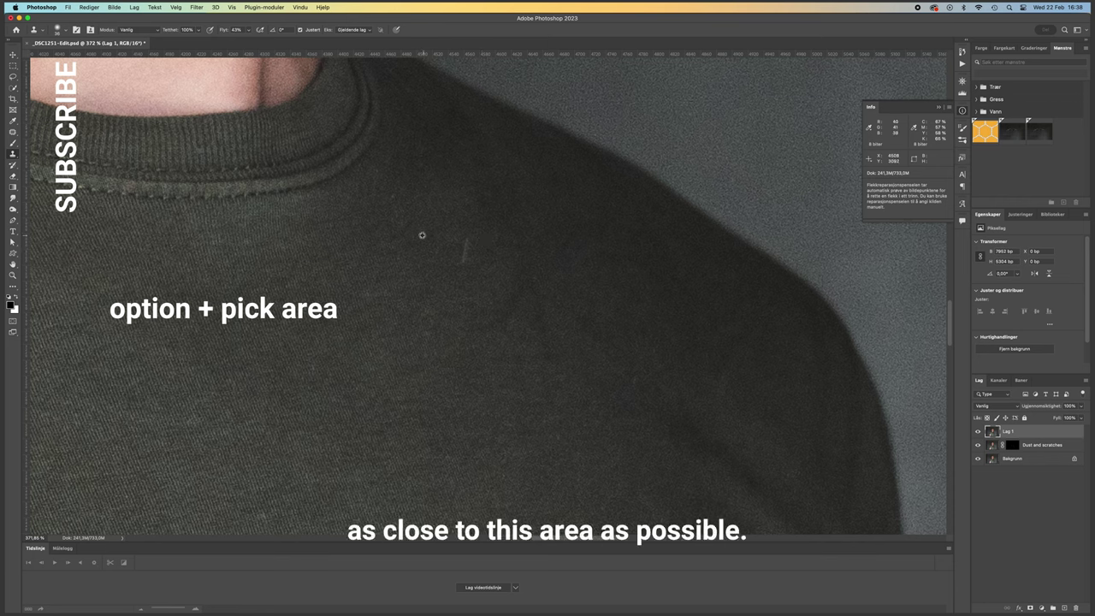
alt+click(432, 233)
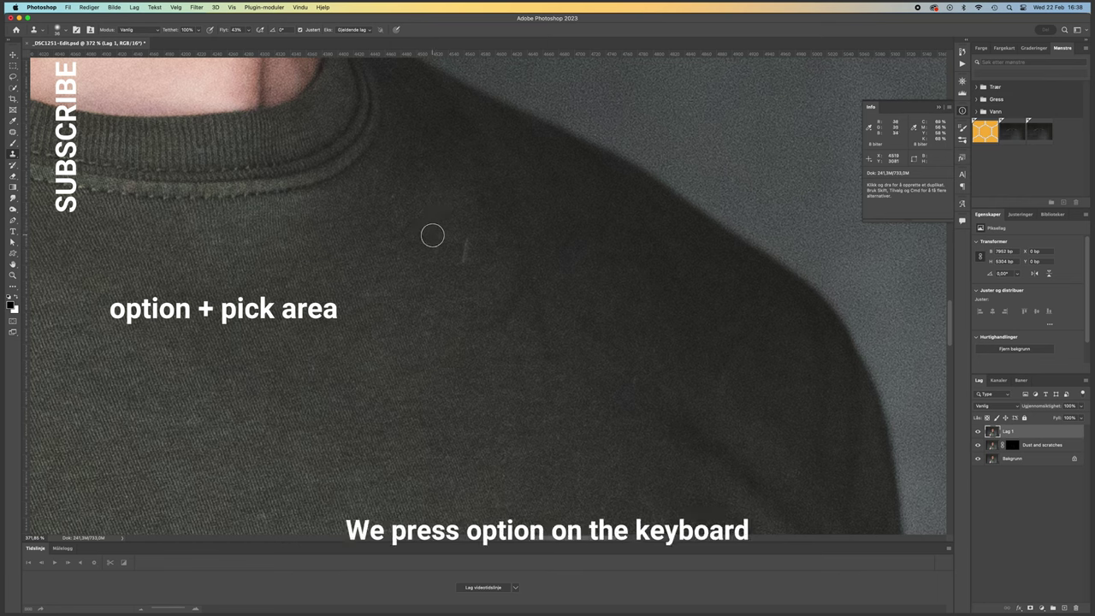
key(alt)
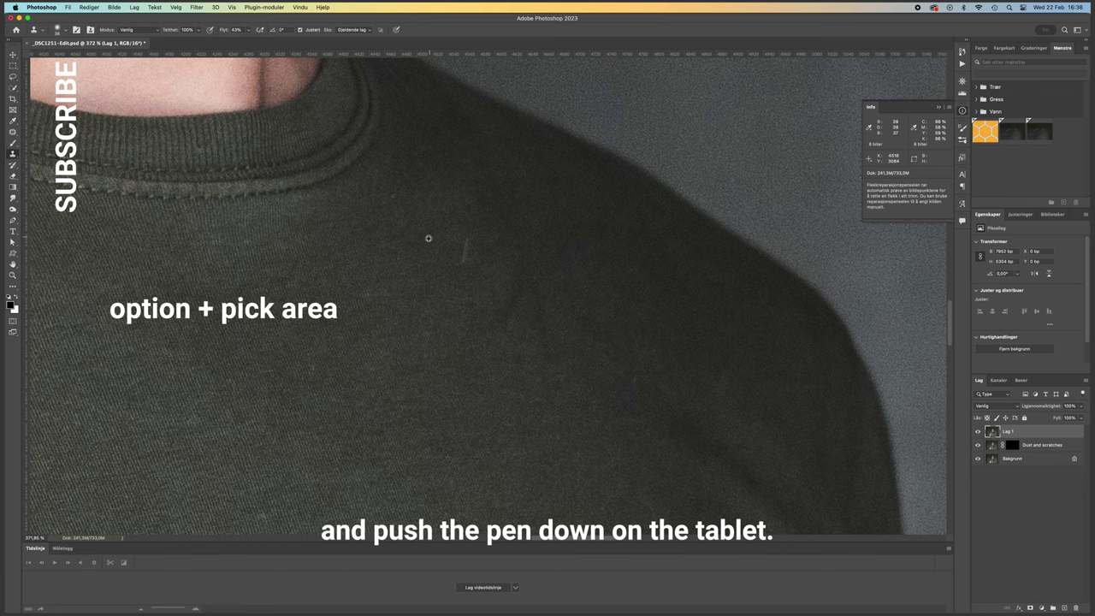
alt+click(433, 223)
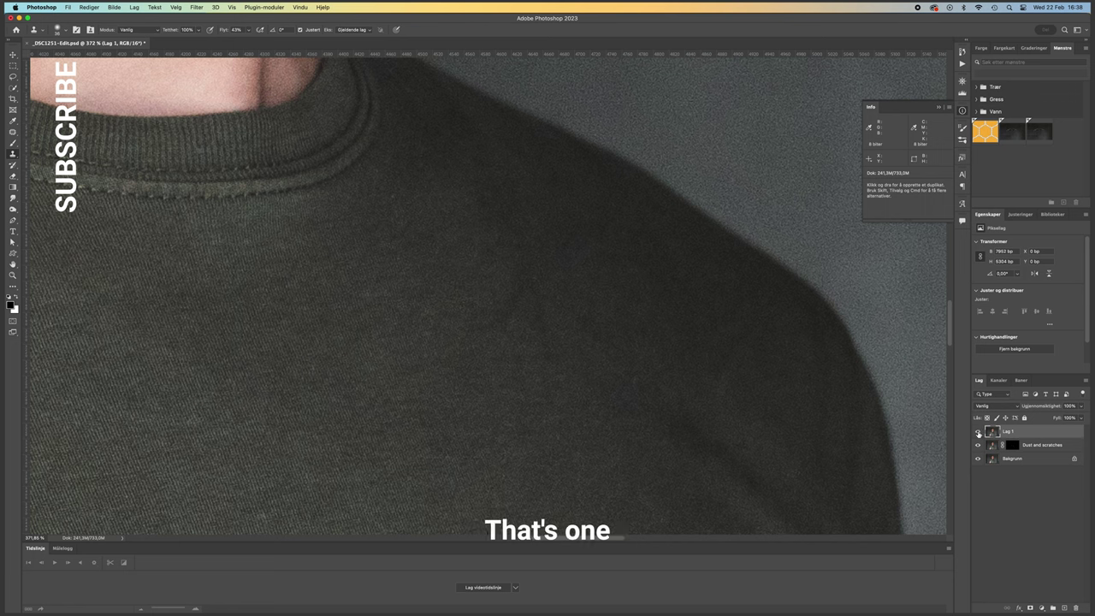
click(977, 433)
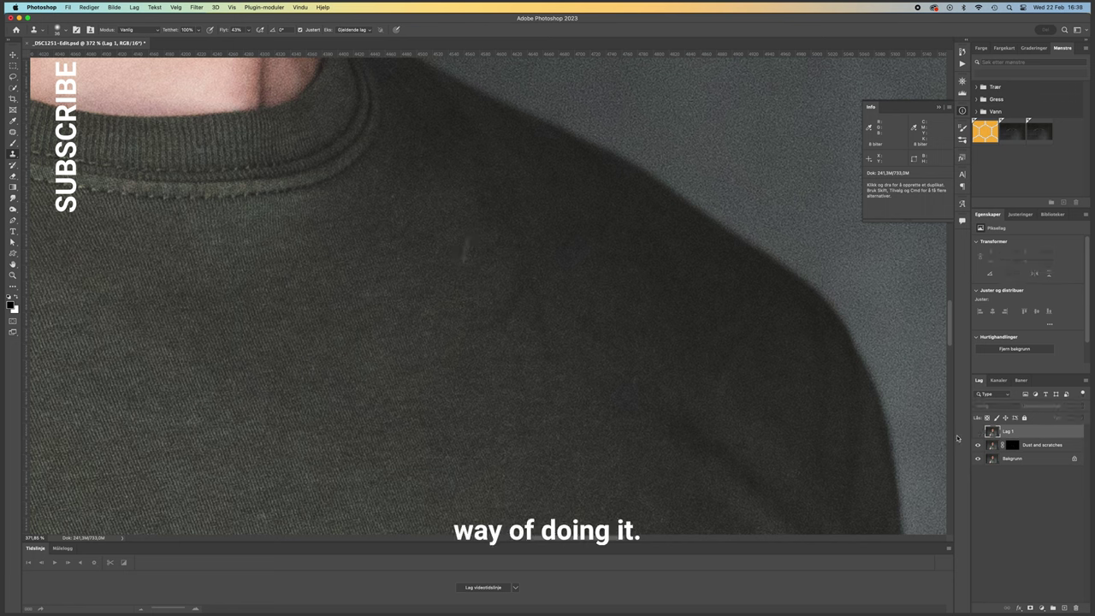
click(977, 432)
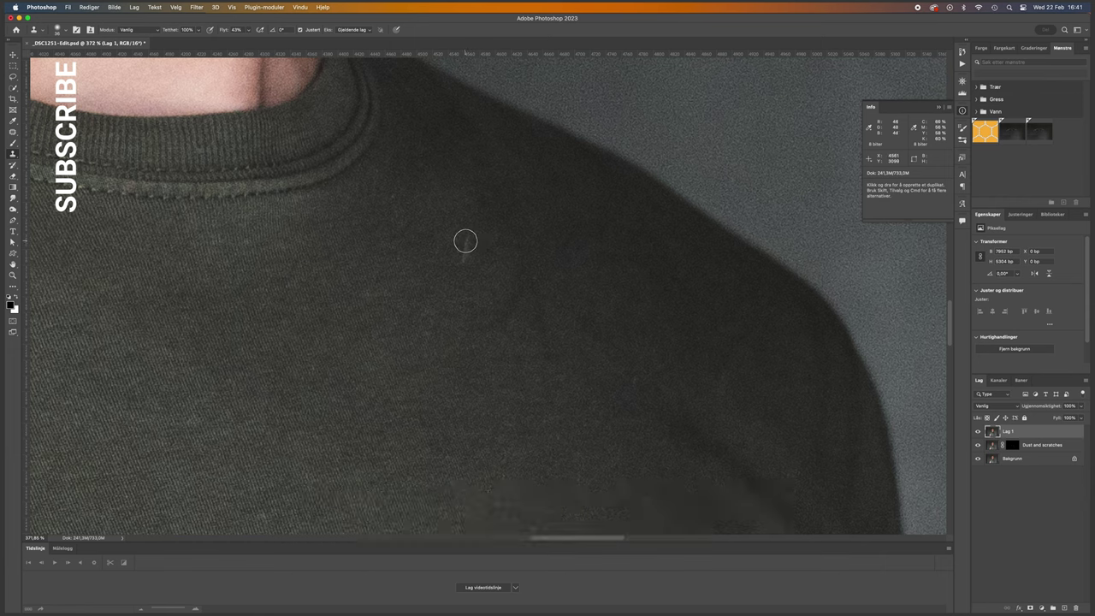
Step: Patch the shoulder speck with nearby fabric, deselect, and hide Lag 1 to compare before and after
key(j)
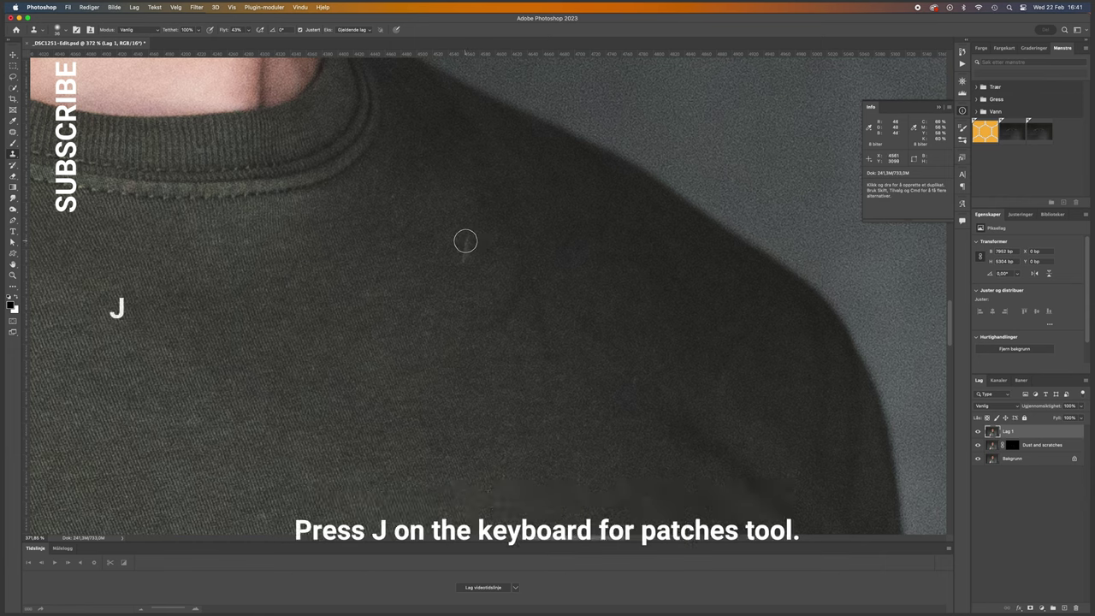
key(j)
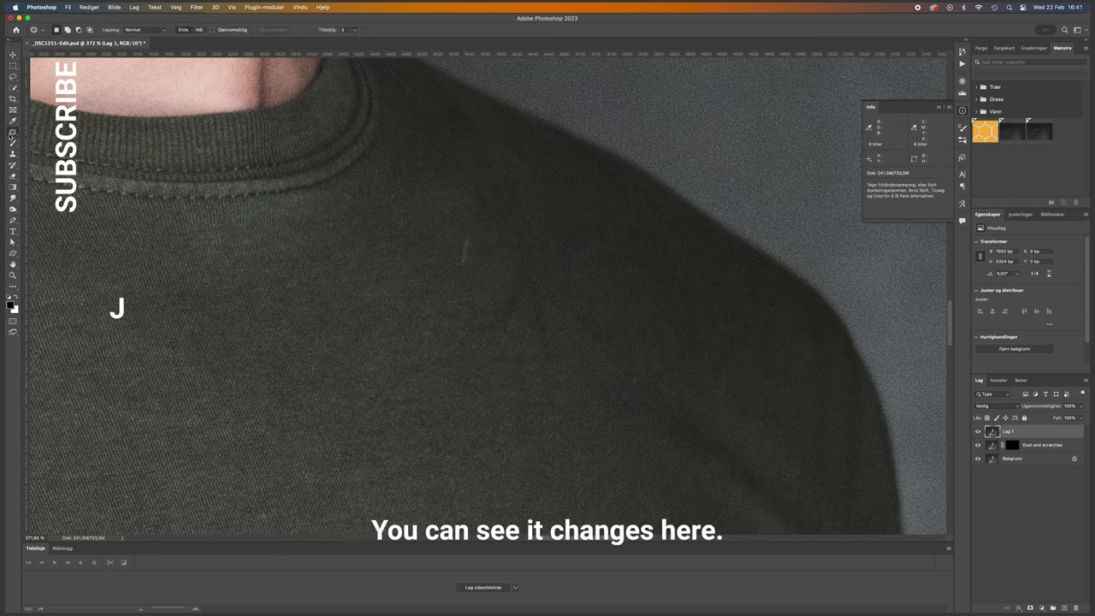
click(12, 153)
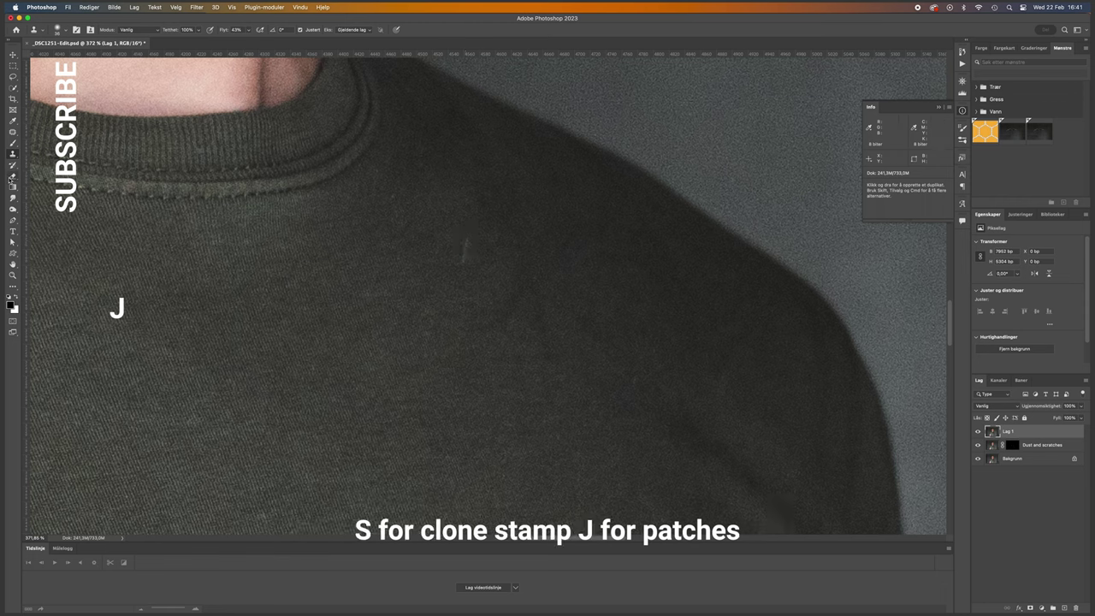
click(12, 131)
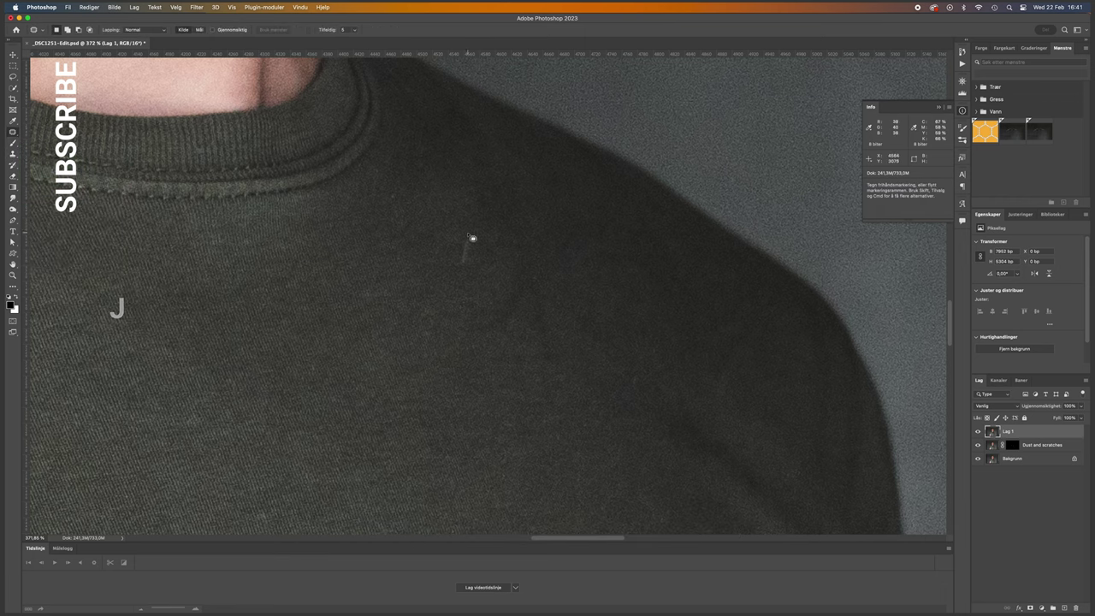
mouse_move(464, 247)
mouse_down()
mouse_move(477, 268)
mouse_move(475, 236)
mouse_move(478, 258)
mouse_move(443, 249)
mouse_up()
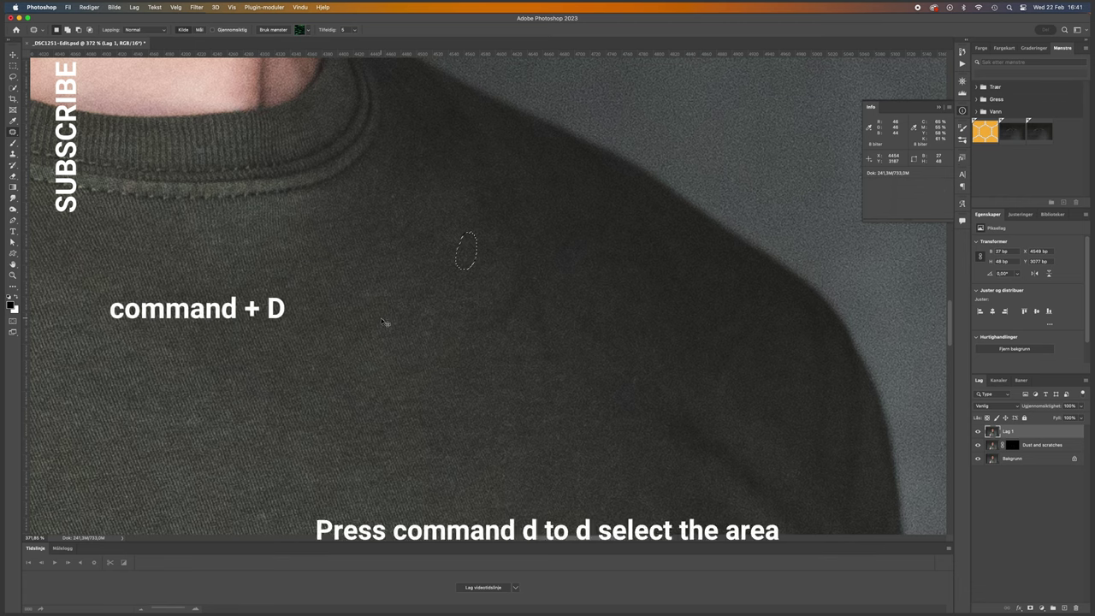
key(super+d)
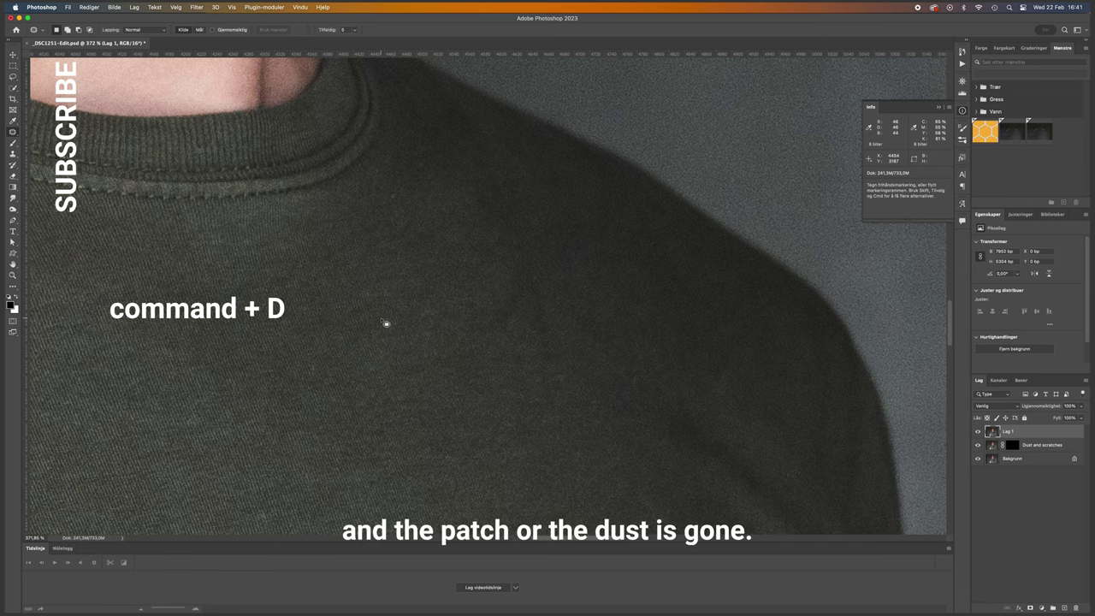
click(977, 432)
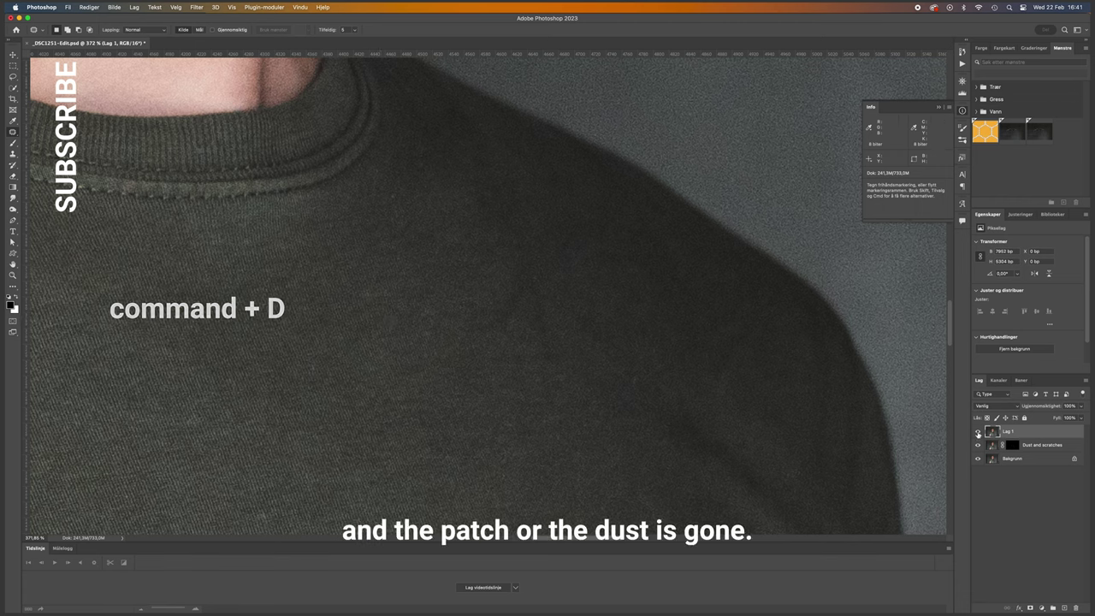
key(z)
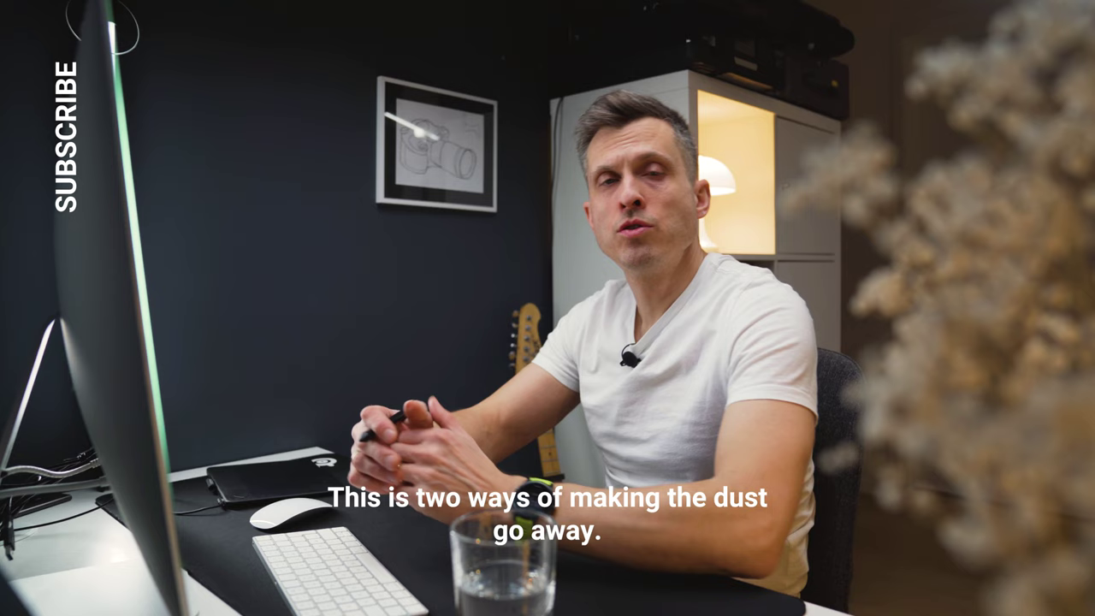